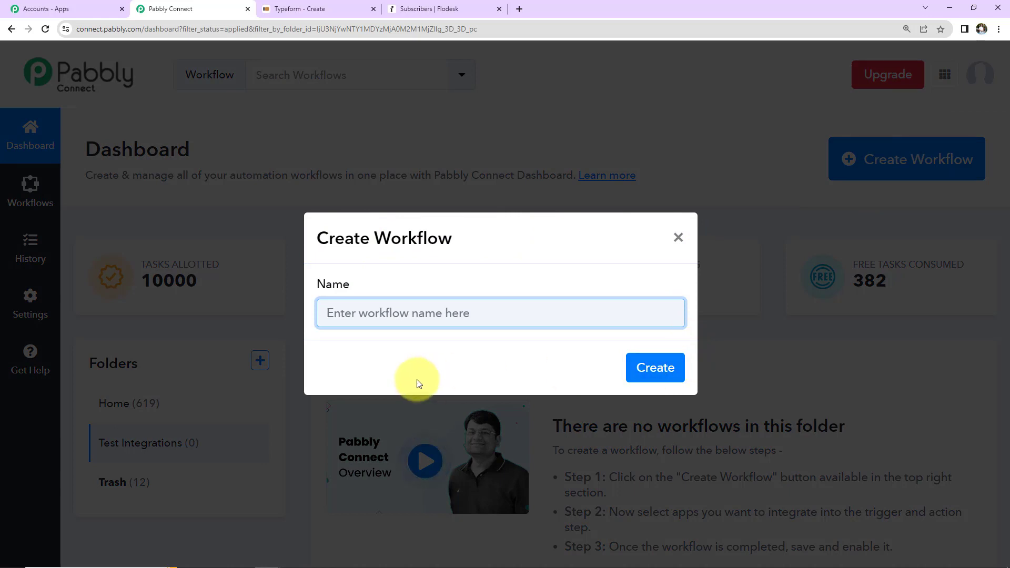
- Create a new workflow named 'Create Flodesk Subscriber from Typeform Submission'
{"action": "left_click", "coordinate": [406, 319]}
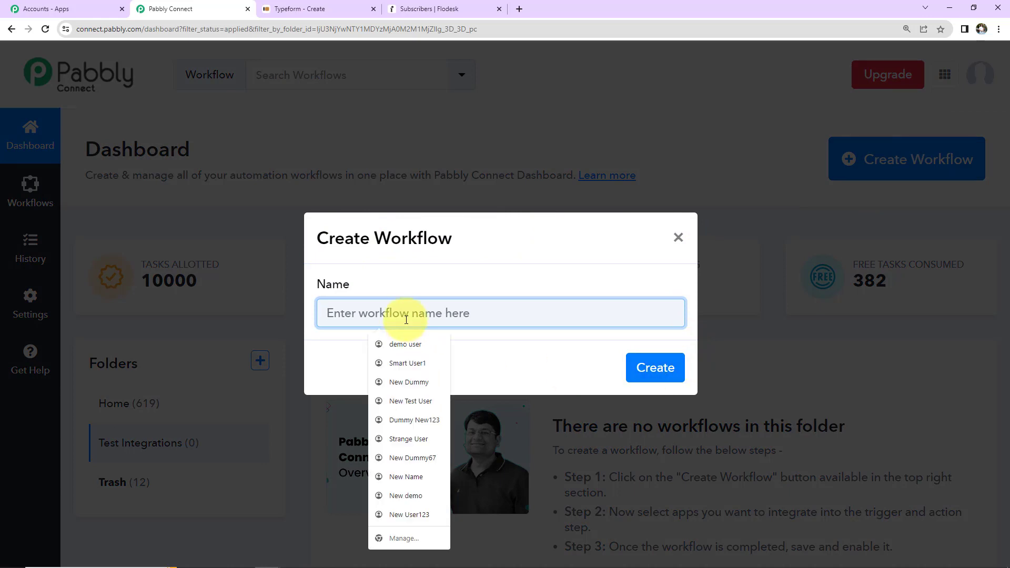
{"action": "type", "text": "Create Flodesk Subscriber from Typeform Submission"}
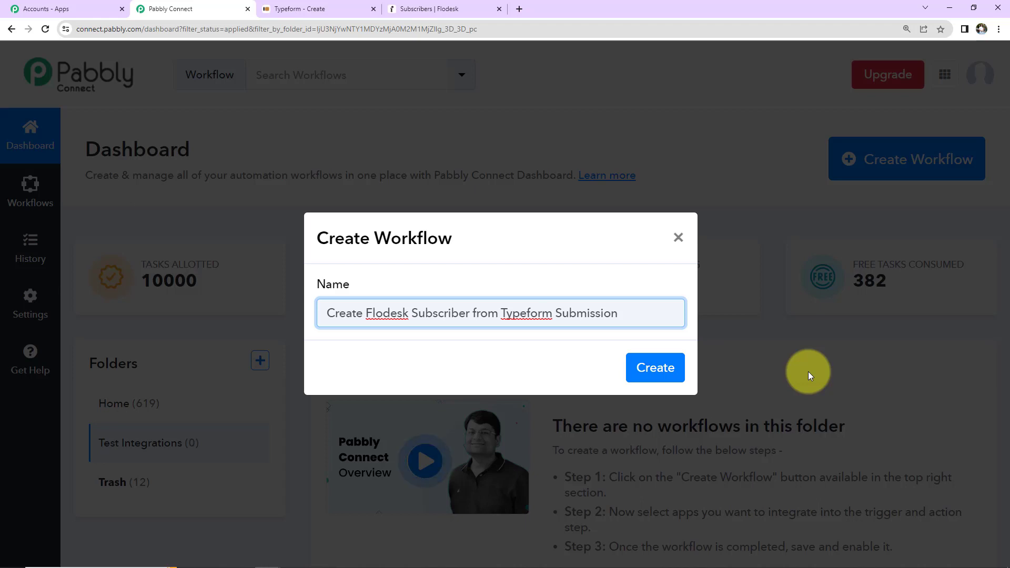
{"action": "left_click", "coordinate": [668, 368]}
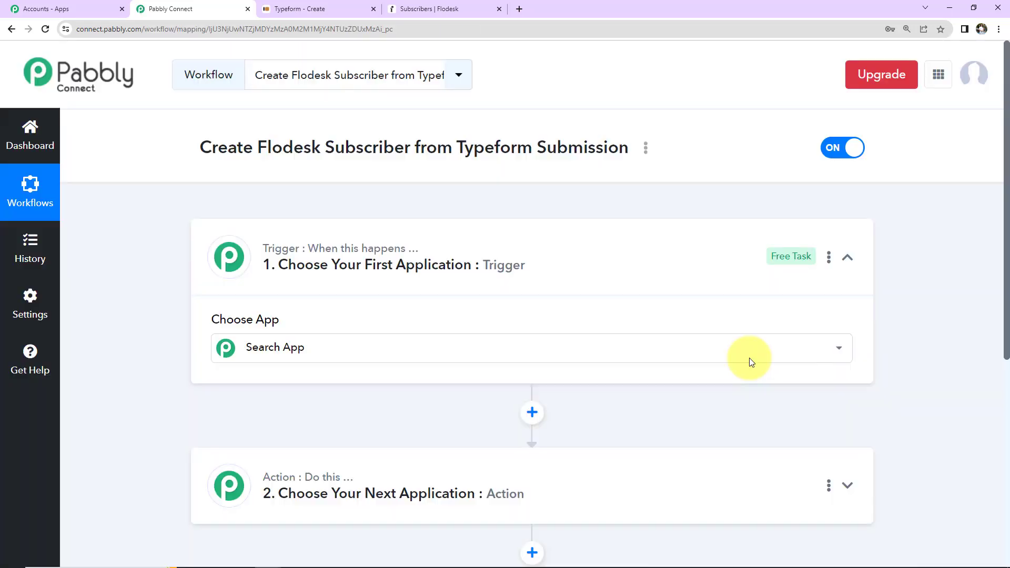
- Open the trigger step's app list and browse the available apps
{"action": "left_click", "coordinate": [749, 358]}
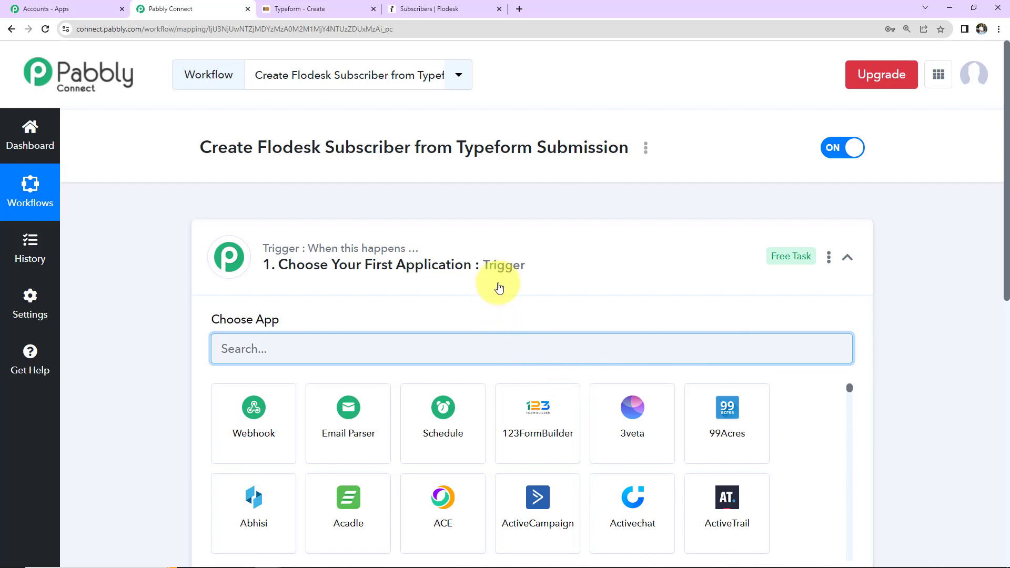
{"action": "scroll", "coordinate": [499, 288], "scroll_direction": "down", "scroll_amount": 5}
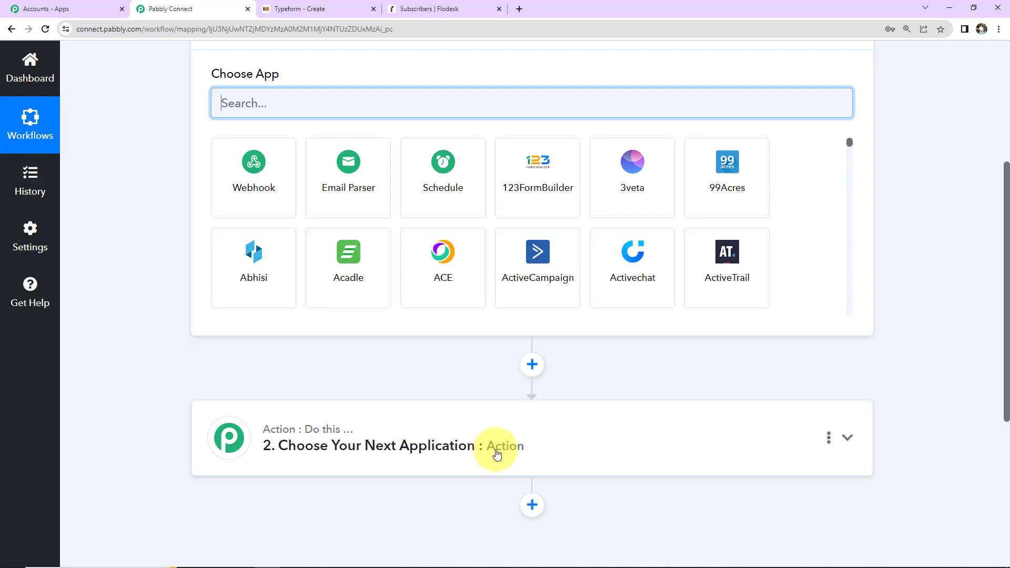
{"action": "scroll", "coordinate": [509, 350], "scroll_direction": "up", "scroll_amount": 3}
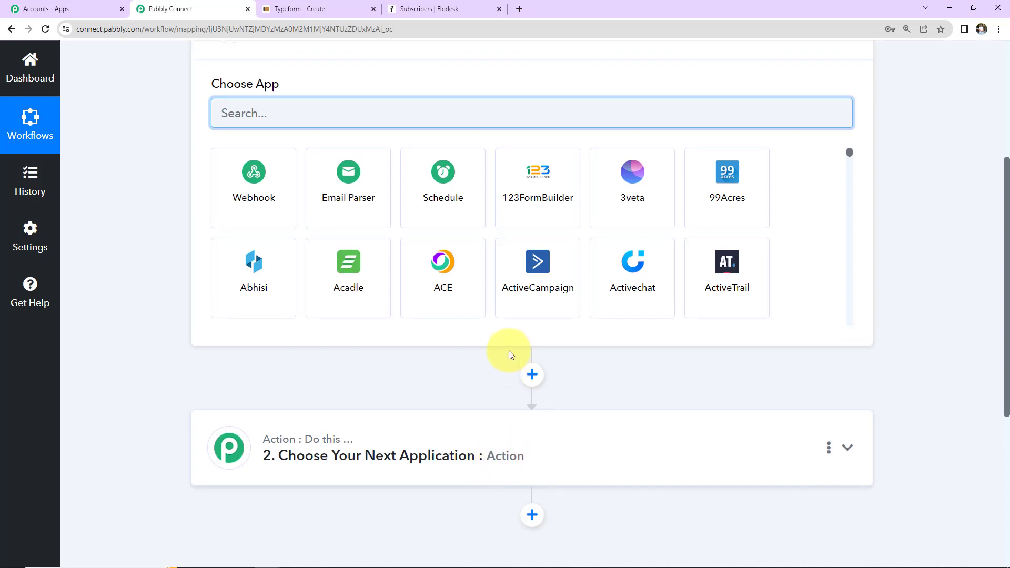
{"action": "scroll", "coordinate": [517, 223], "scroll_direction": "down", "scroll_amount": 6}
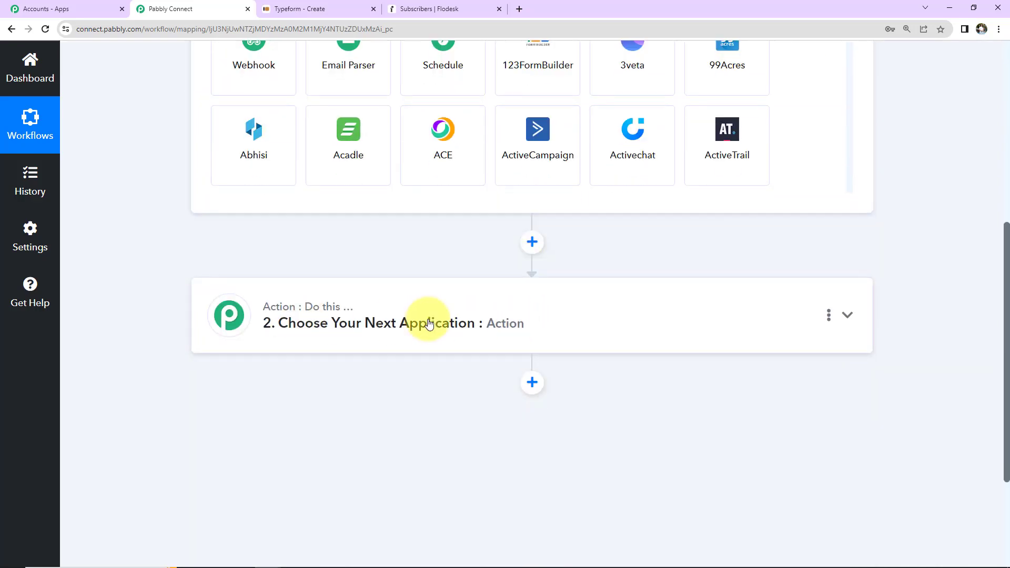
{"action": "scroll", "coordinate": [537, 339], "scroll_direction": "up", "scroll_amount": 6}
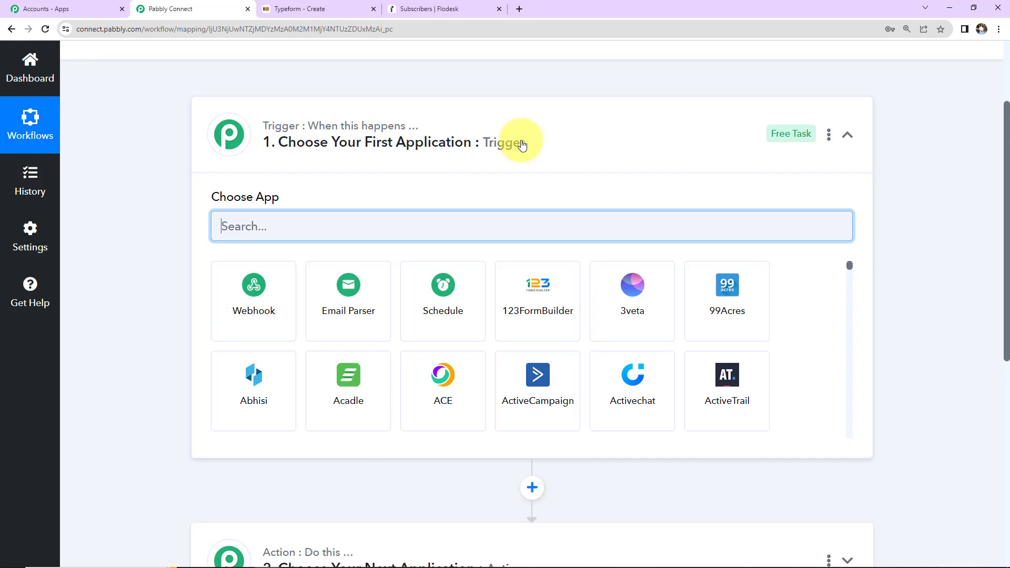
{"action": "scroll", "coordinate": [522, 144], "scroll_direction": "down", "scroll_amount": 7}
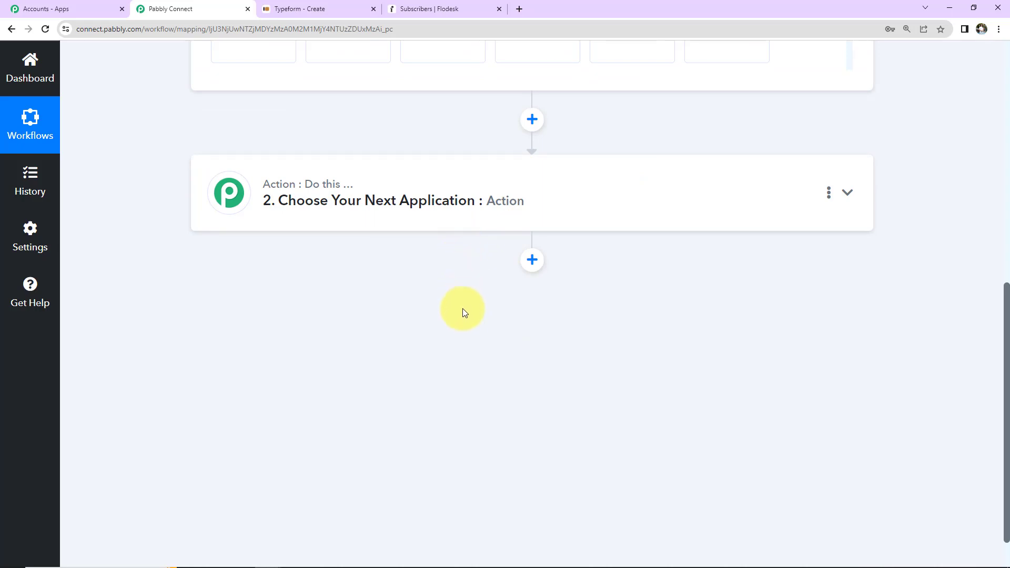
{"action": "scroll", "coordinate": [467, 333], "scroll_direction": "up", "scroll_amount": 7}
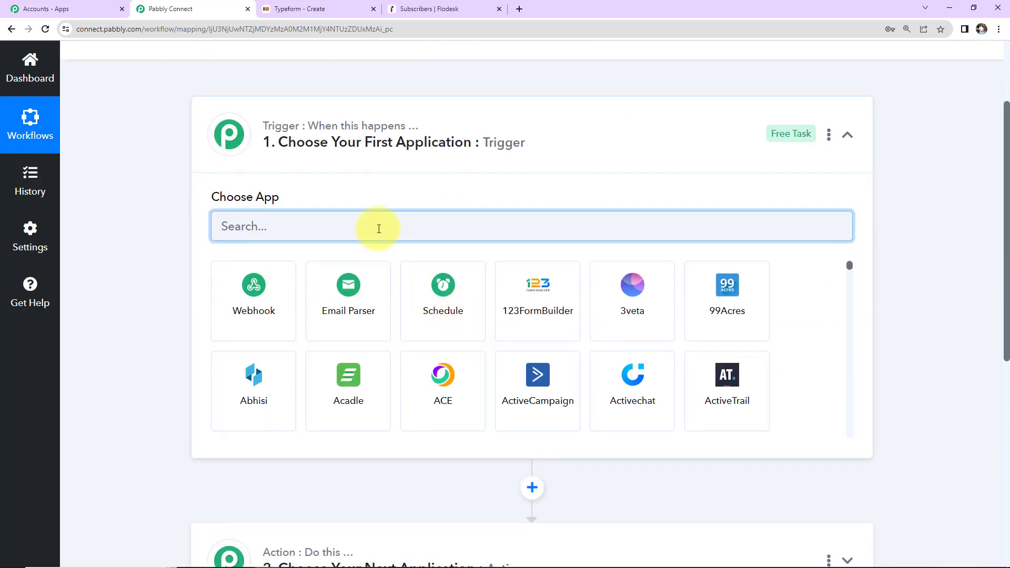
- Set the trigger app to Typeform with the New Entry event
{"action": "type", "text": "type"}
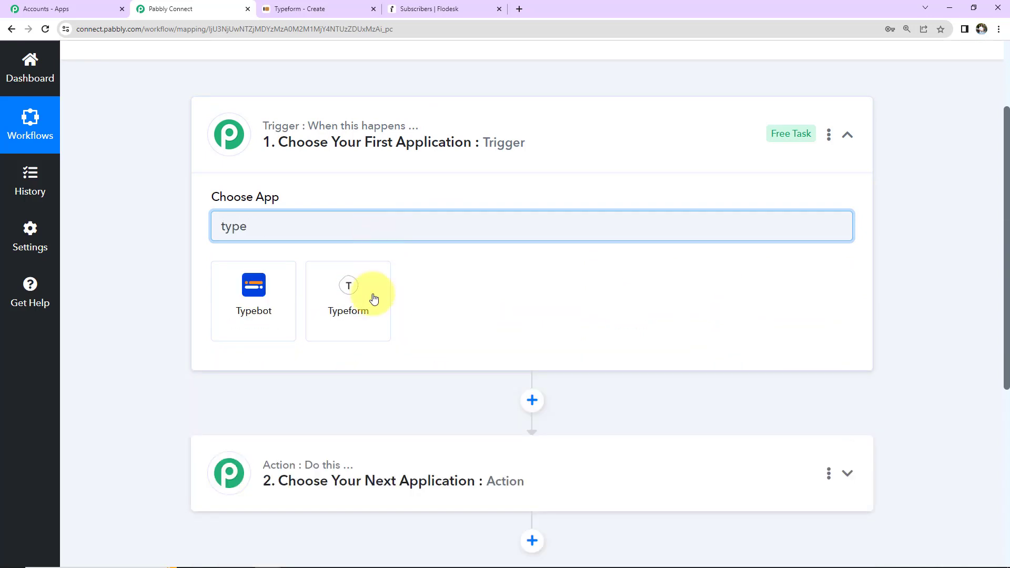
{"action": "left_click", "coordinate": [373, 298]}
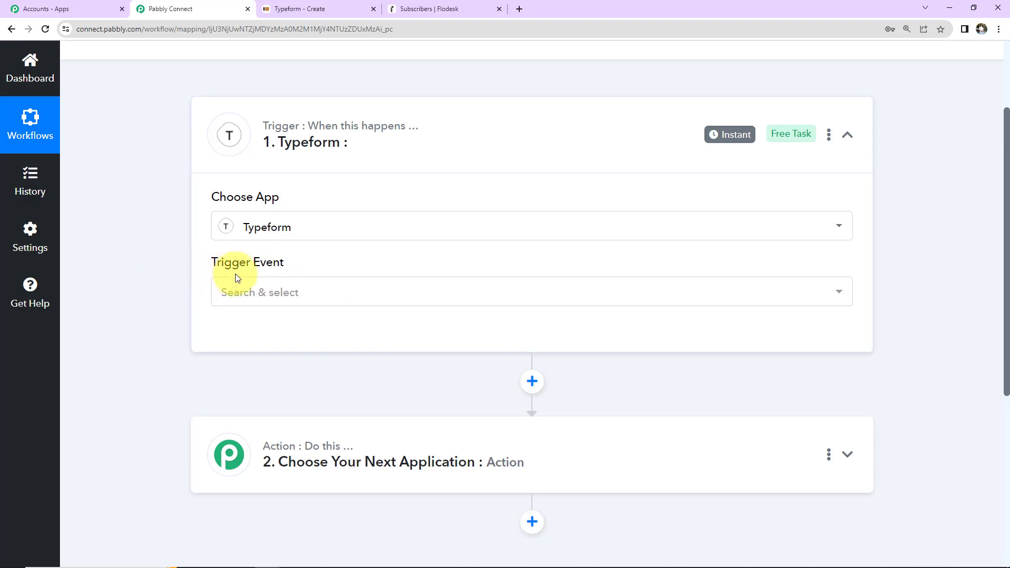
{"action": "left_click", "coordinate": [259, 291]}
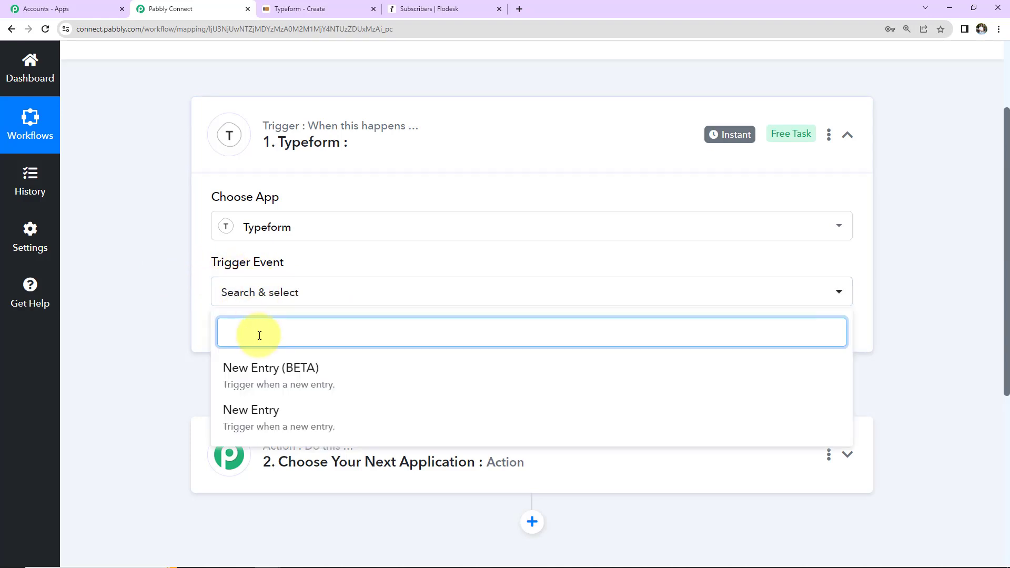
{"action": "left_click", "coordinate": [258, 415]}
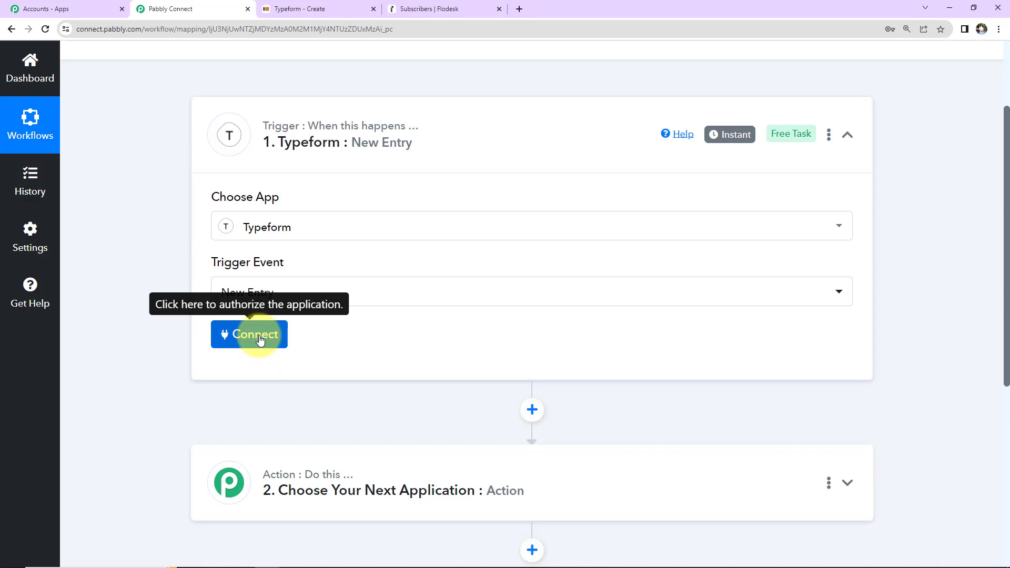
- Authorize a new Typeform connection, then go to the Typeform workspace
{"action": "left_click", "coordinate": [257, 335]}
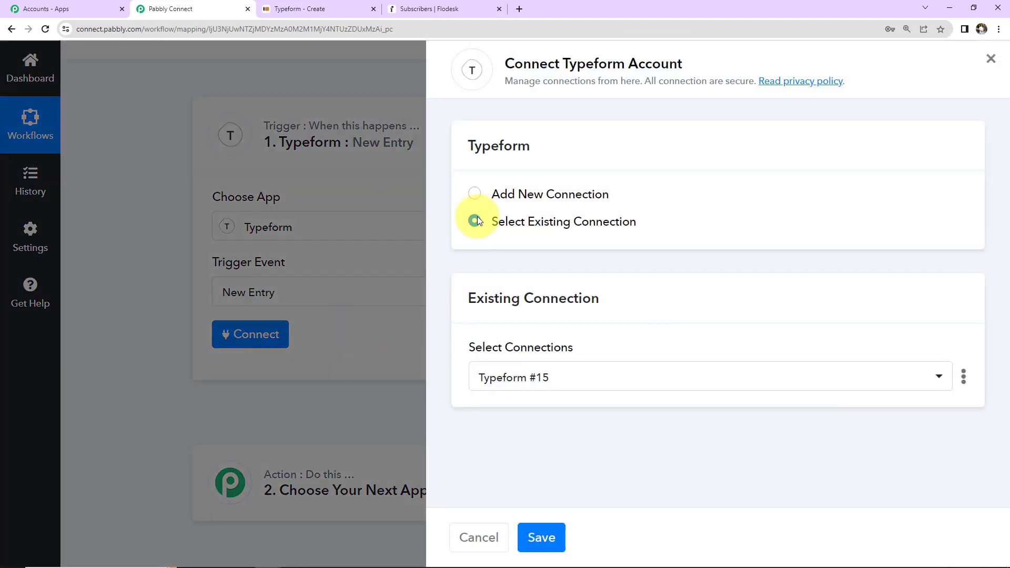
{"action": "left_click_drag", "start_coordinate": [505, 64], "coordinate": [689, 63]}
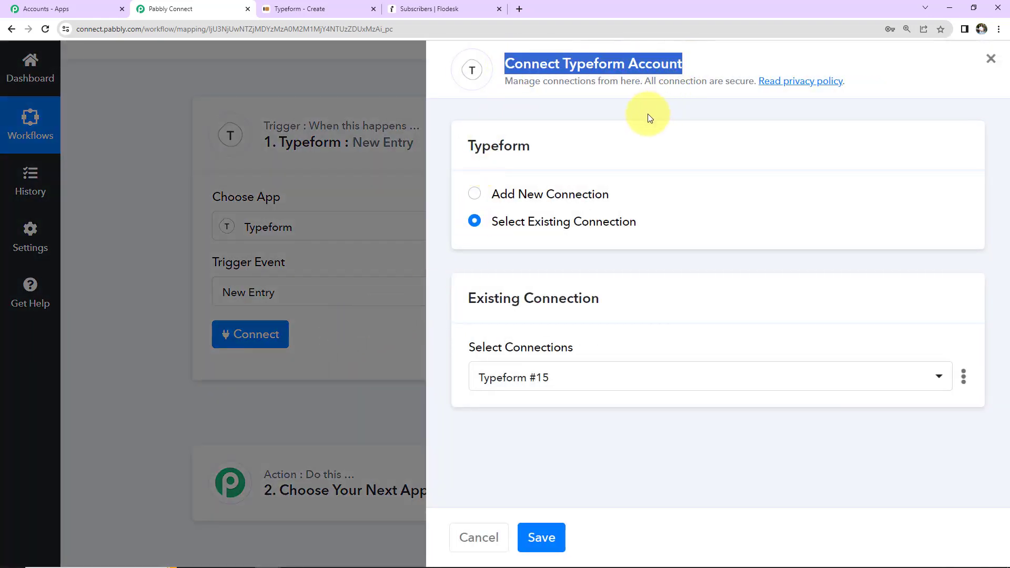
{"action": "left_click", "coordinate": [480, 199]}
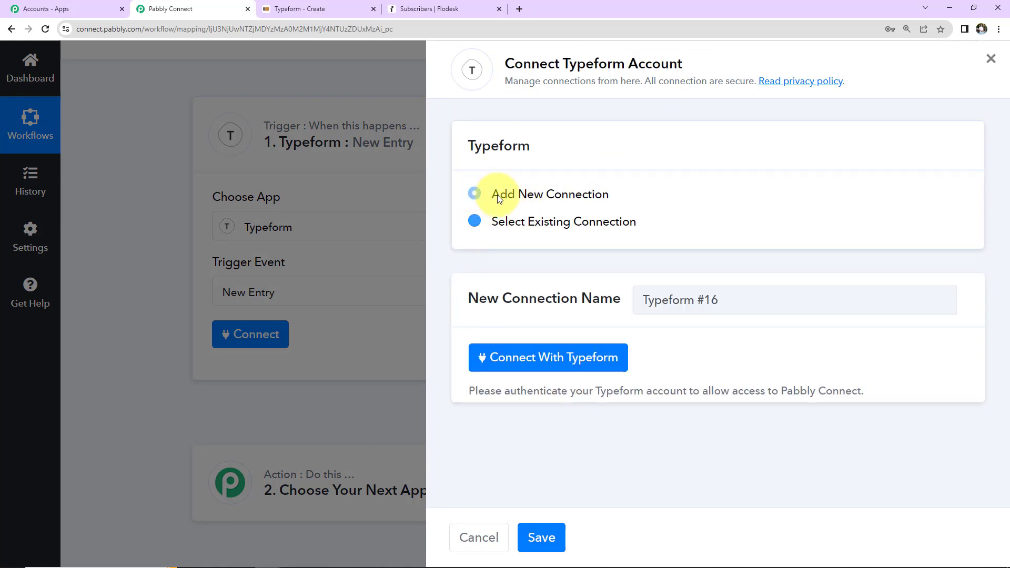
{"action": "left_click", "coordinate": [577, 355]}
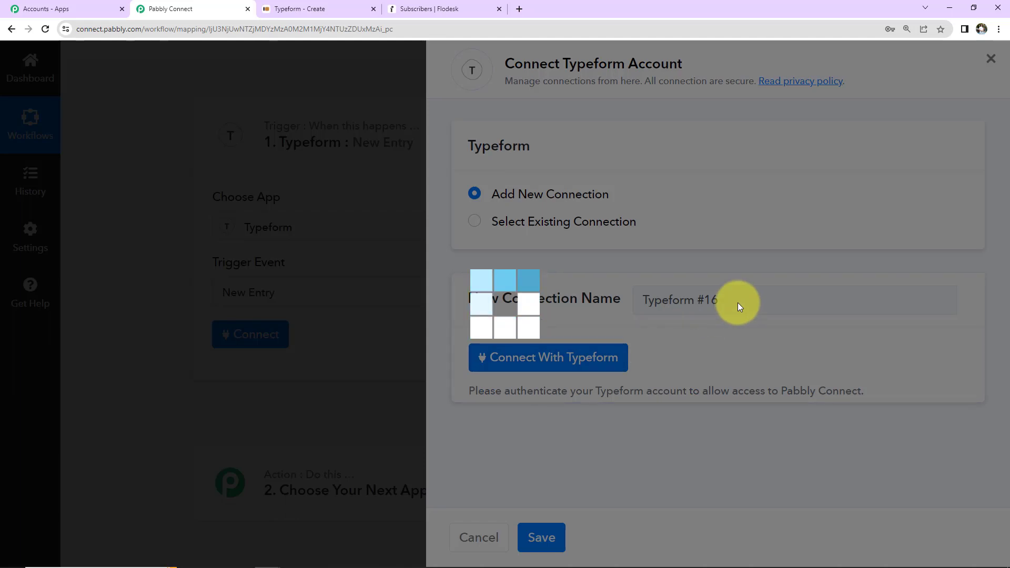
{"action": "scroll", "coordinate": [356, 257], "scroll_direction": "down", "scroll_amount": 10}
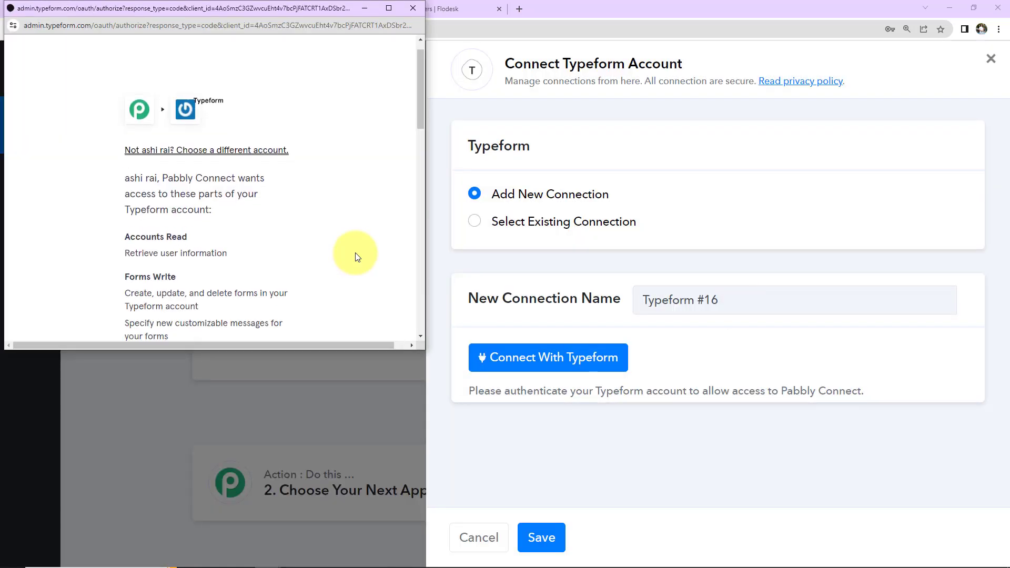
{"action": "left_click", "coordinate": [259, 199]}
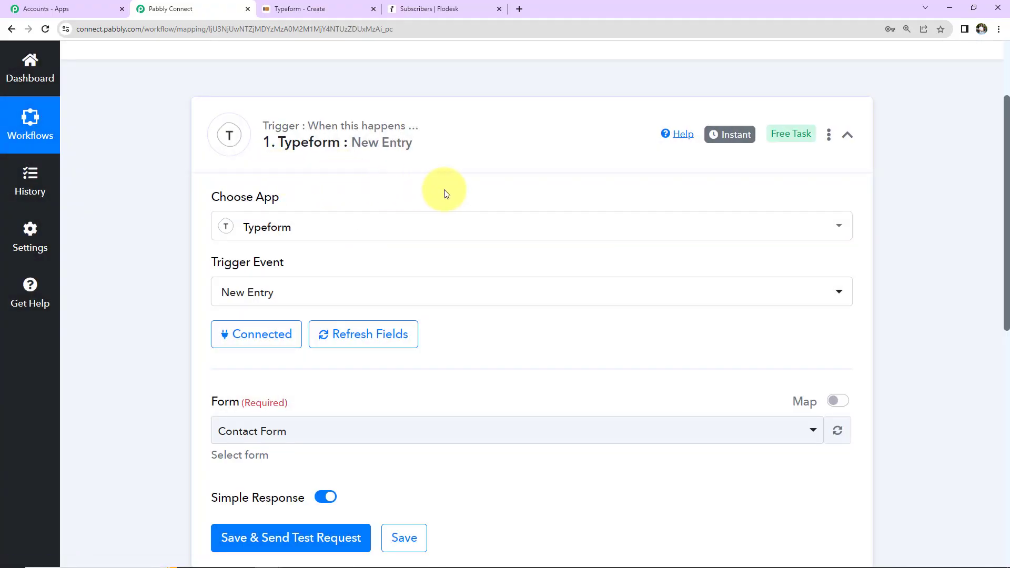
{"action": "scroll", "coordinate": [504, 197], "scroll_direction": "down", "scroll_amount": 2}
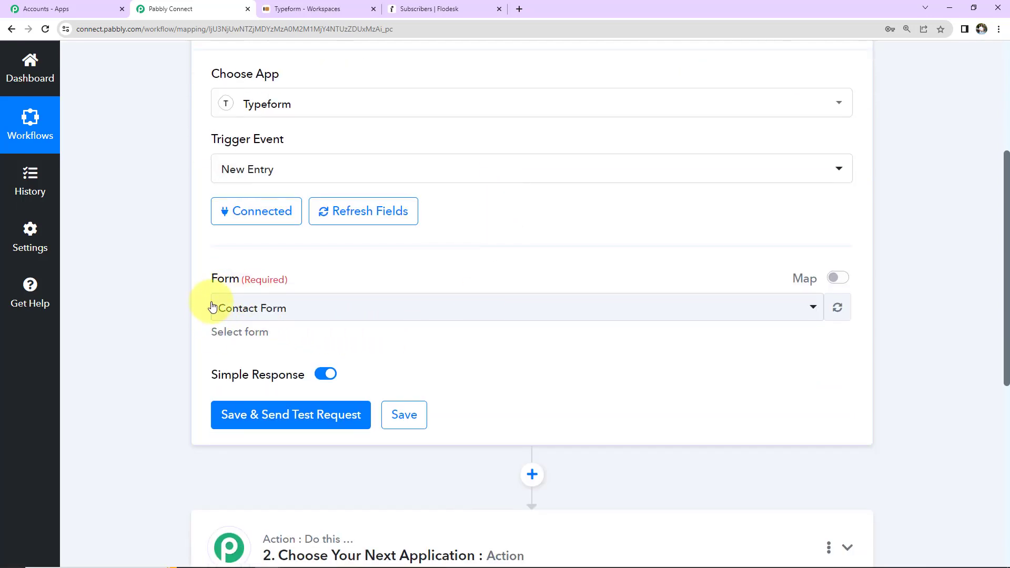
{"action": "left_click", "coordinate": [309, 10]}
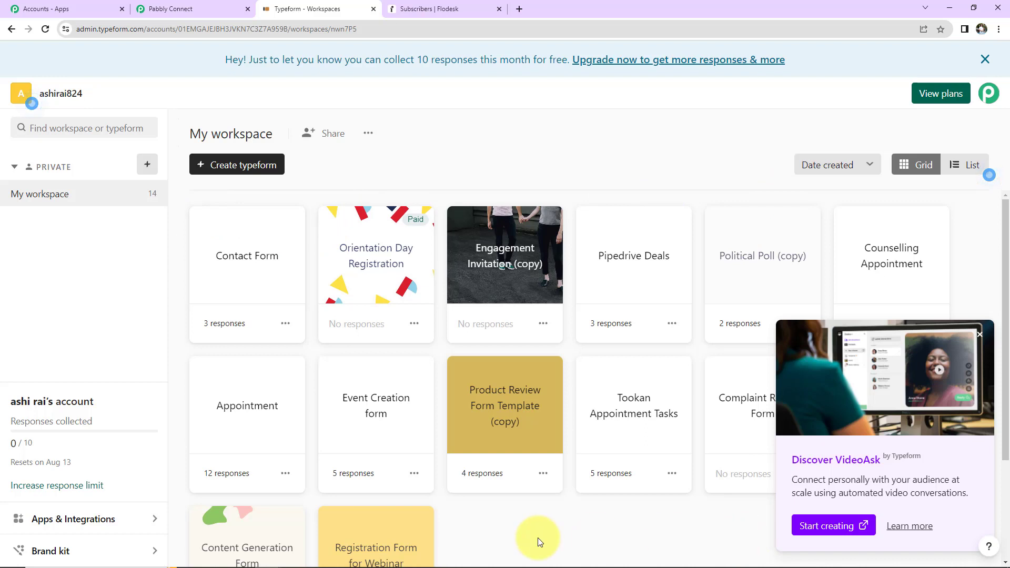
- Review the Contact Form's five questions in Typeform, then return to Pabbly Connect
{"action": "left_click", "coordinate": [238, 280]}
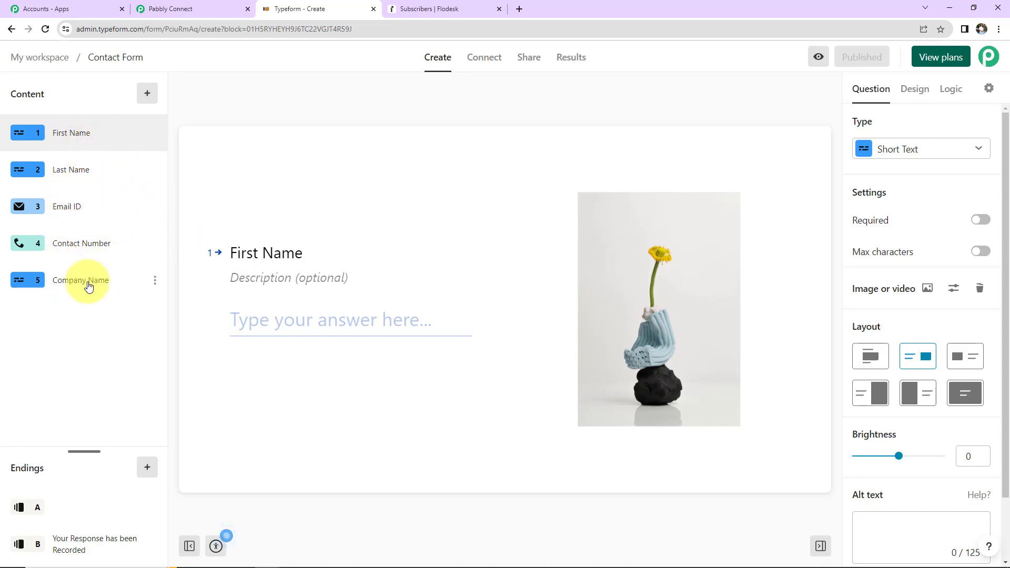
{"action": "left_click", "coordinate": [224, 11]}
- Keep Contact Form as the trigger form, then save and send a test request
{"action": "left_click", "coordinate": [315, 315]}
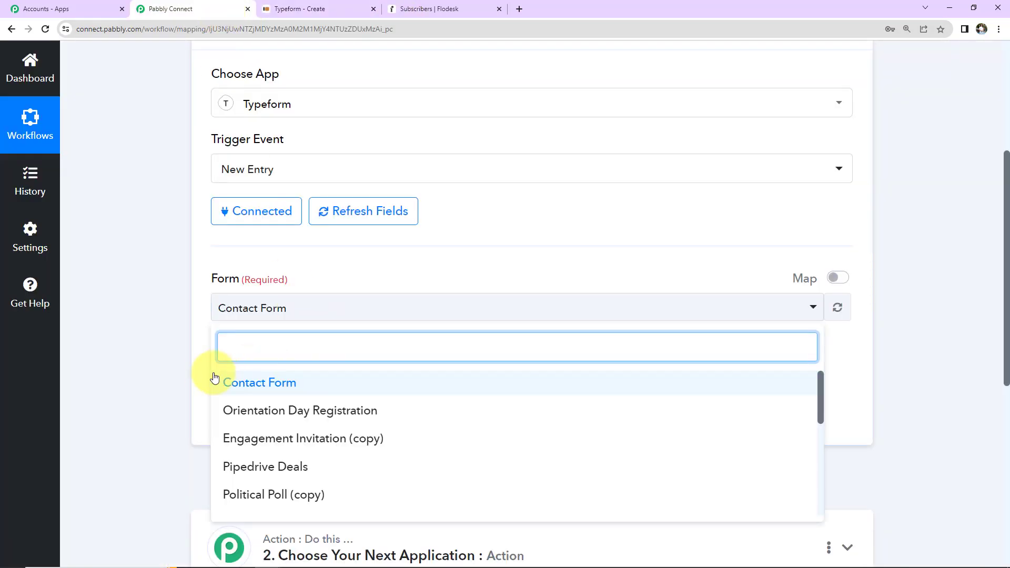
{"action": "left_click", "coordinate": [168, 331]}
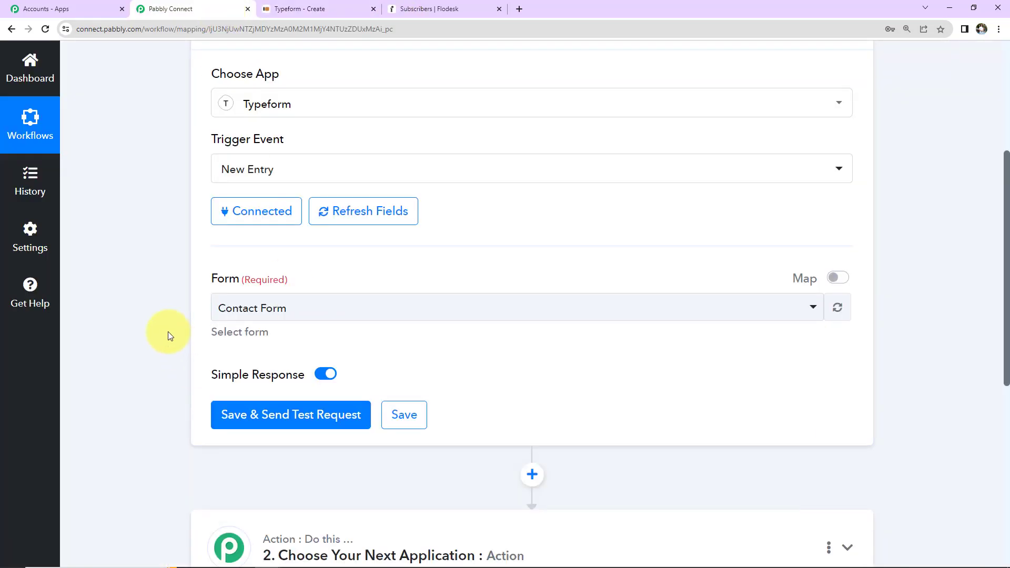
{"action": "left_click", "coordinate": [273, 415]}
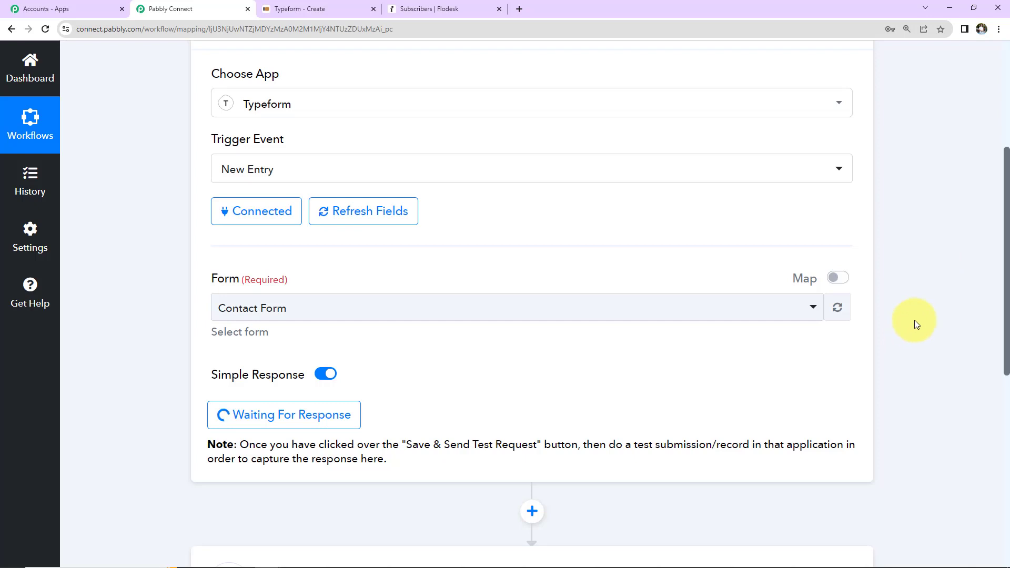
{"action": "scroll", "coordinate": [915, 320], "scroll_direction": "down", "scroll_amount": 2}
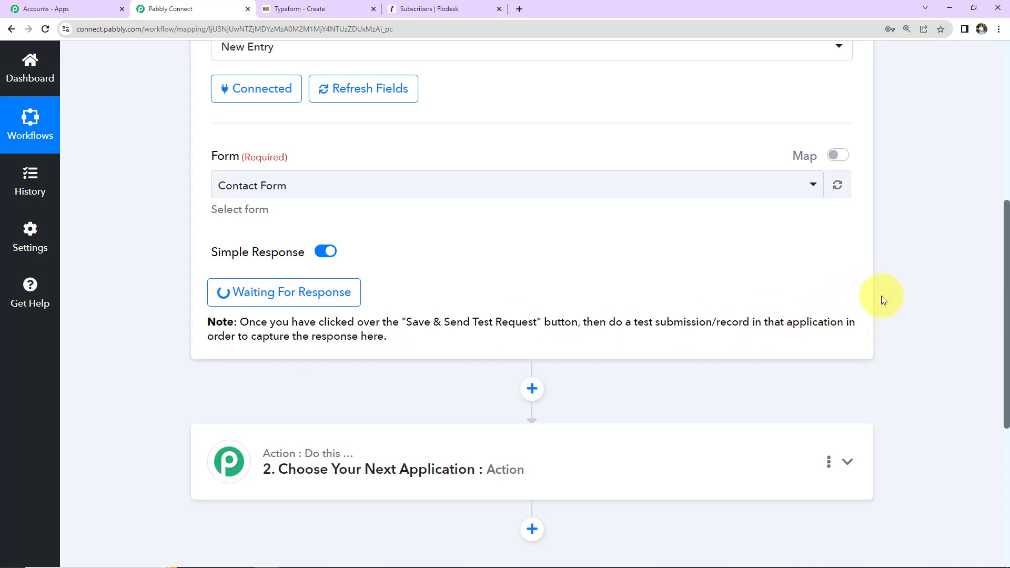
- Publish the Contact Form's latest changes and copy its share link
{"action": "left_click", "coordinate": [313, 9]}
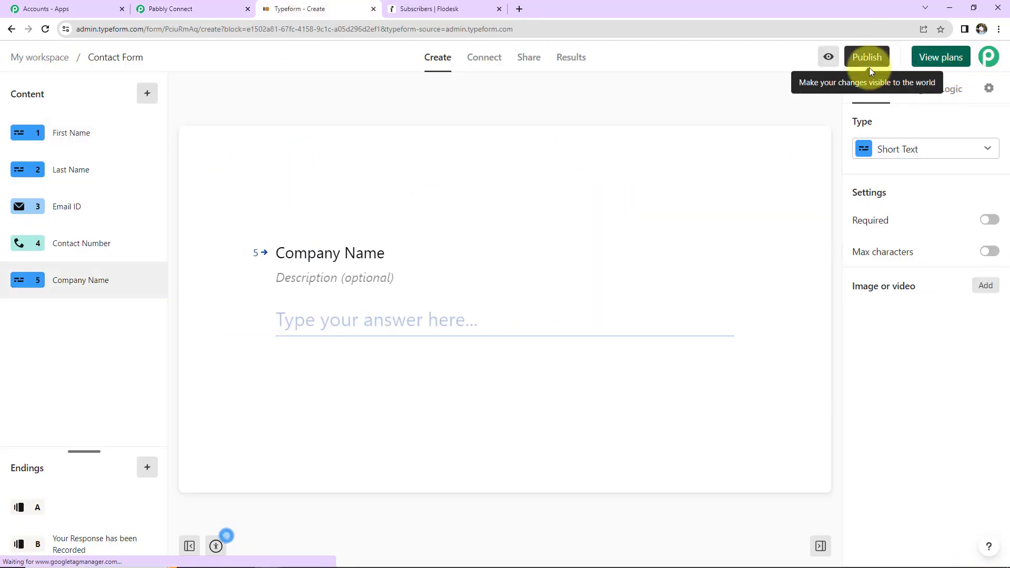
{"action": "left_click", "coordinate": [869, 66]}
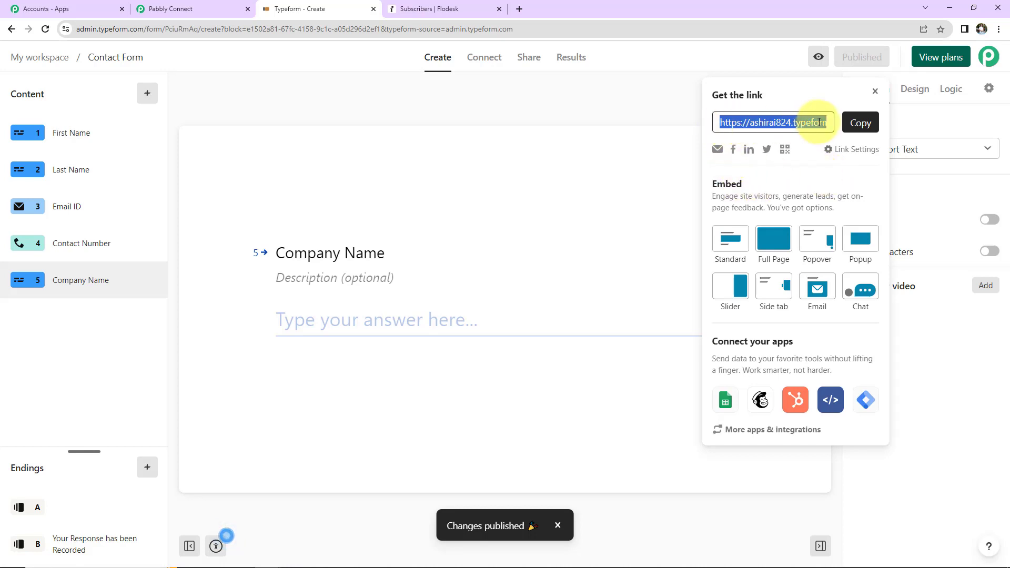
{"action": "left_click", "coordinate": [860, 123]}
- Load the copied form link in a Chrome Incognito window
{"action": "left_click", "coordinate": [998, 28]}
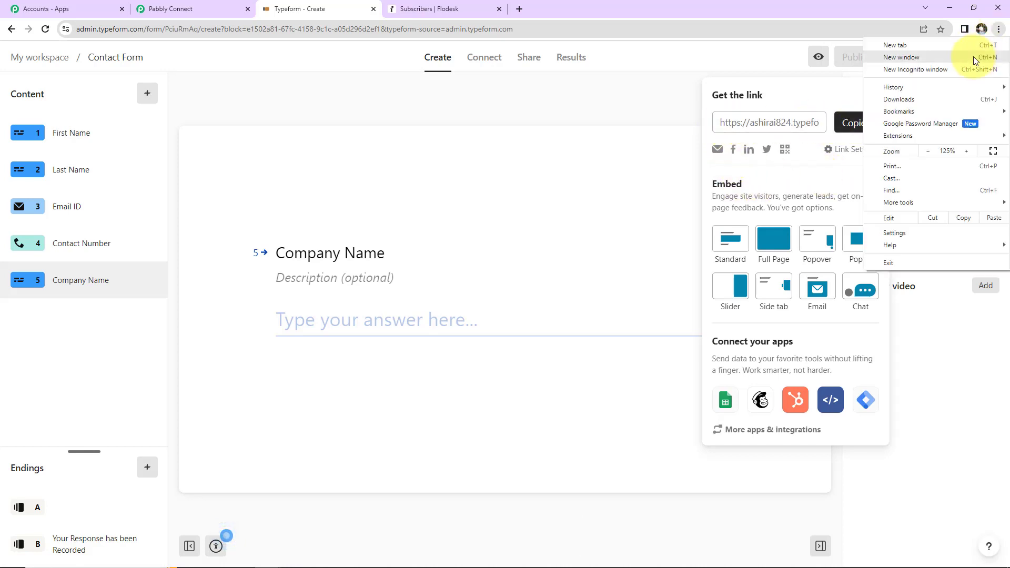
{"action": "left_click", "coordinate": [942, 70]}
{"action": "key", "text": "ctrl+v"}
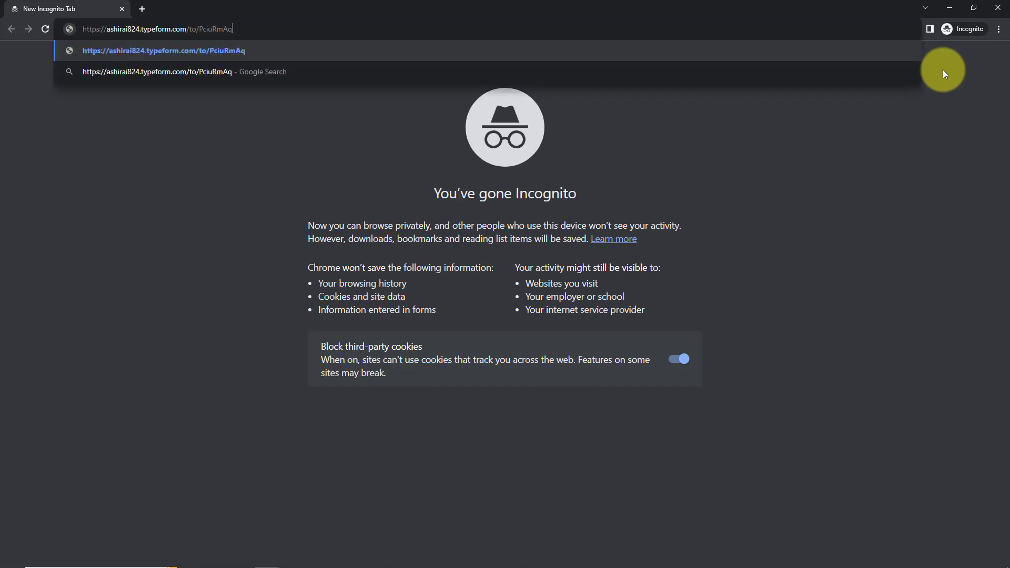
{"action": "key", "text": "Return"}
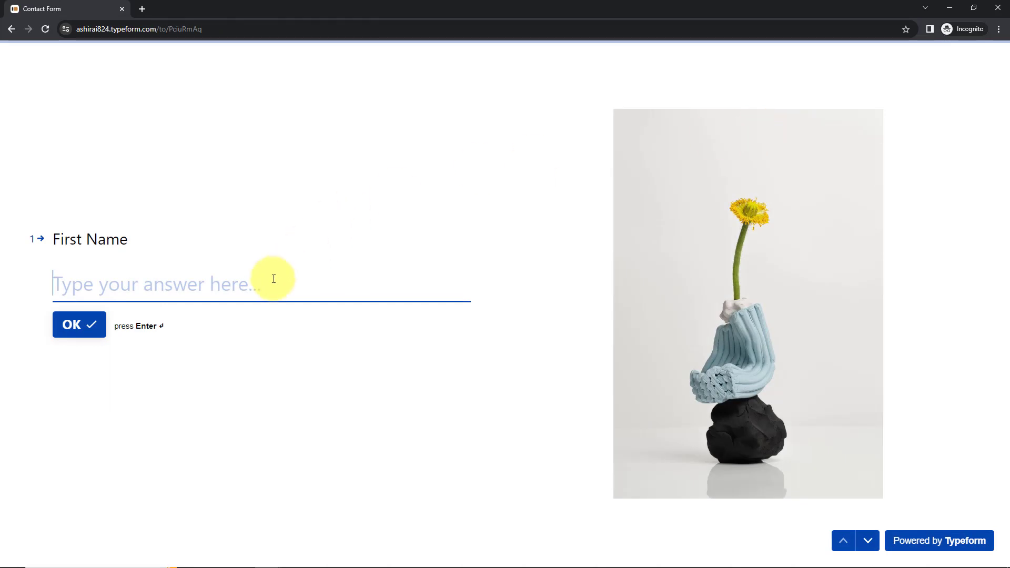
- Submit a test response with name, e-mail and company ABC Ltd., then close the window
{"action": "type", "text": "Smart"}
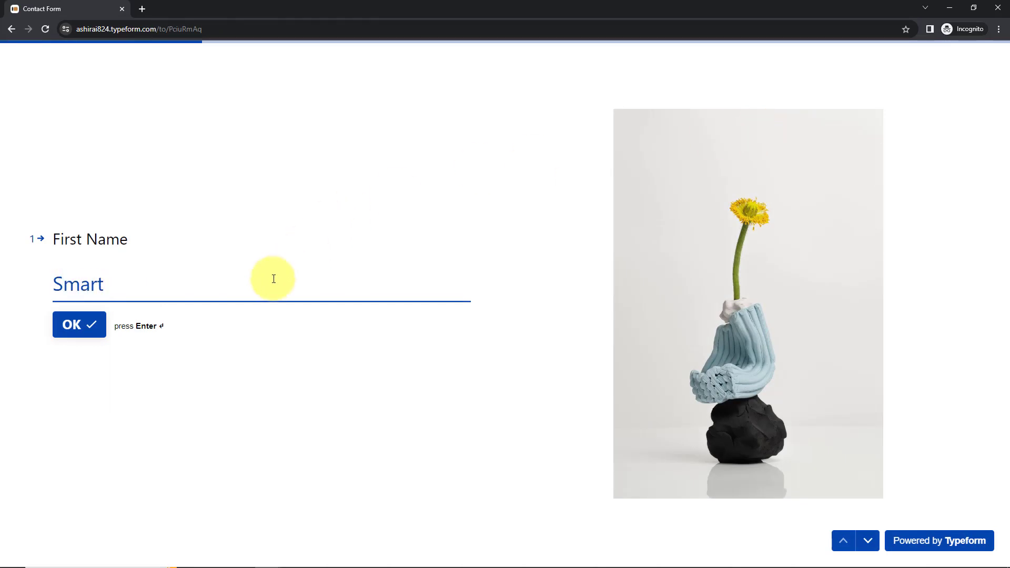
{"action": "key", "text": "Return"}
{"action": "type", "text": "Us"}
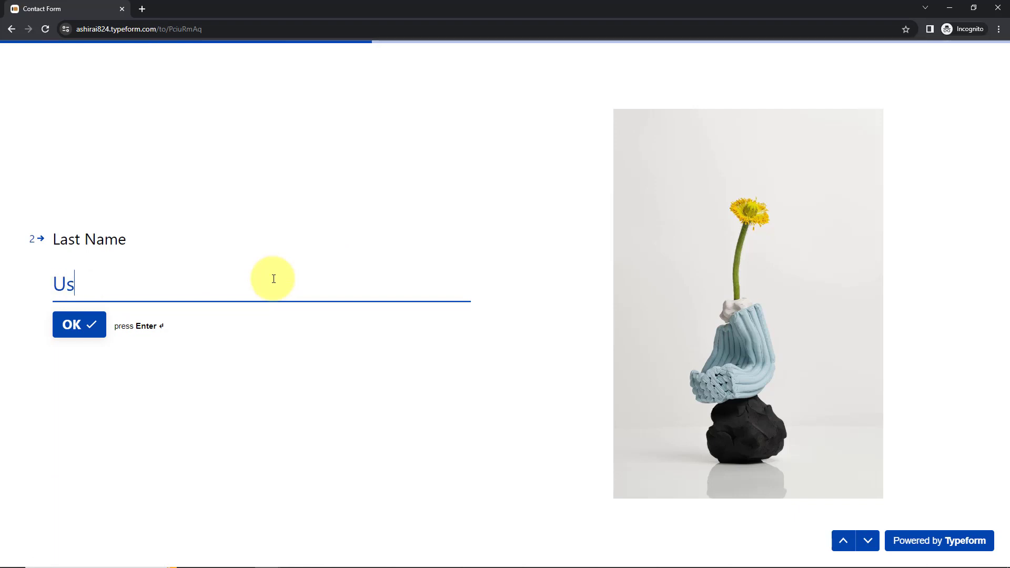
{"action": "type", "text": "er"}
{"action": "key", "text": "Return"}
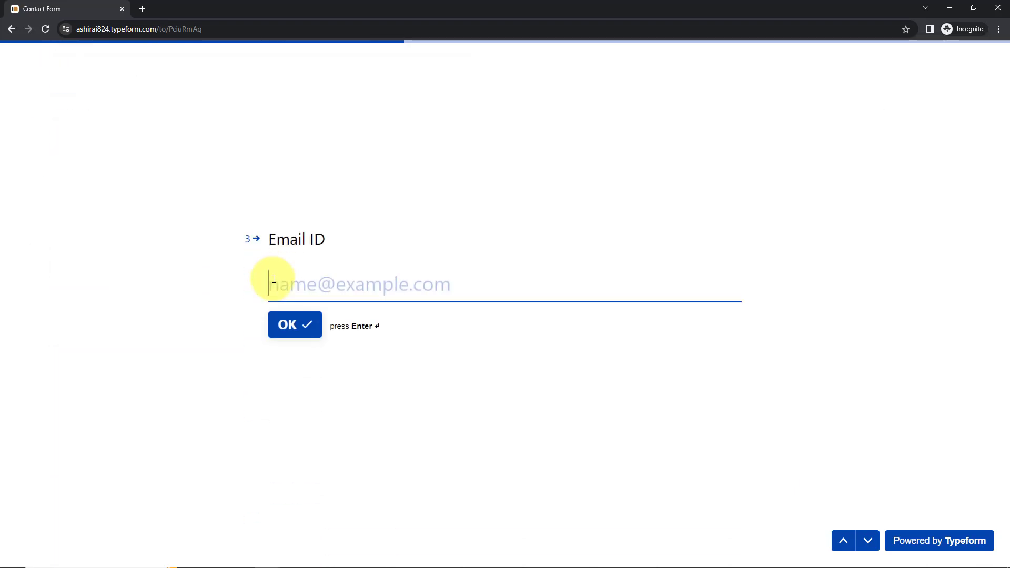
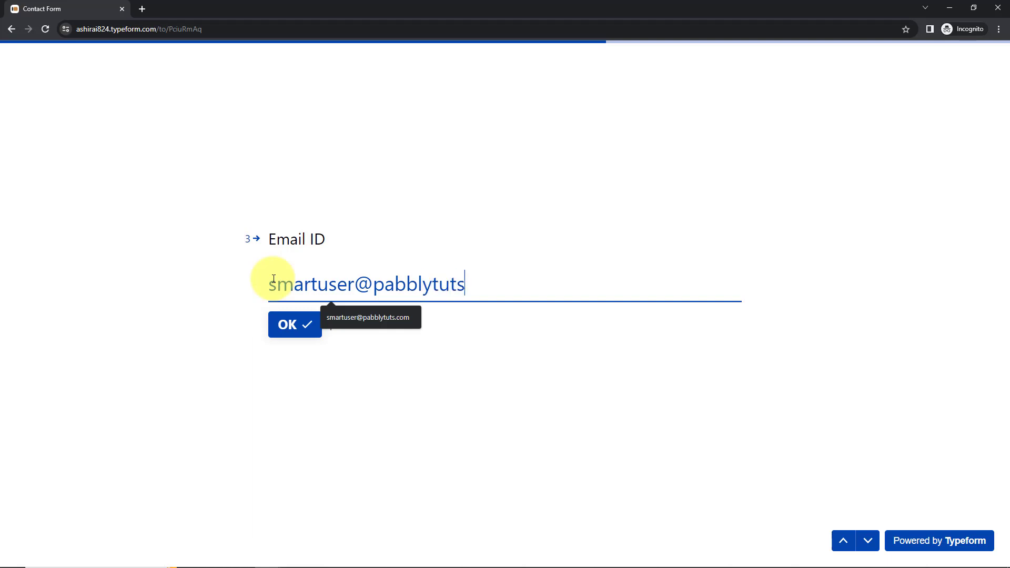
{"action": "key", "text": "Return"}
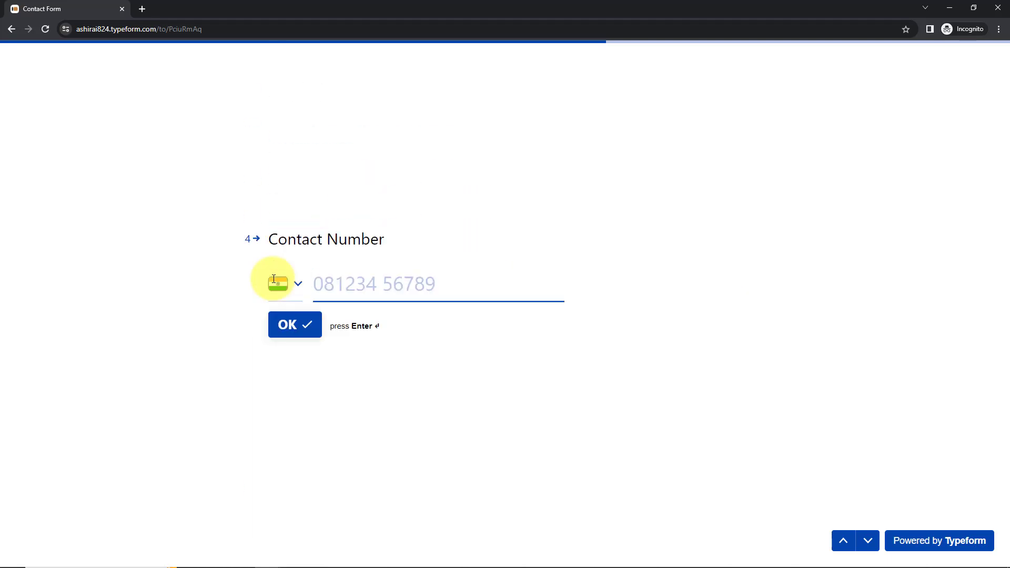
{"action": "key", "text": "Return"}
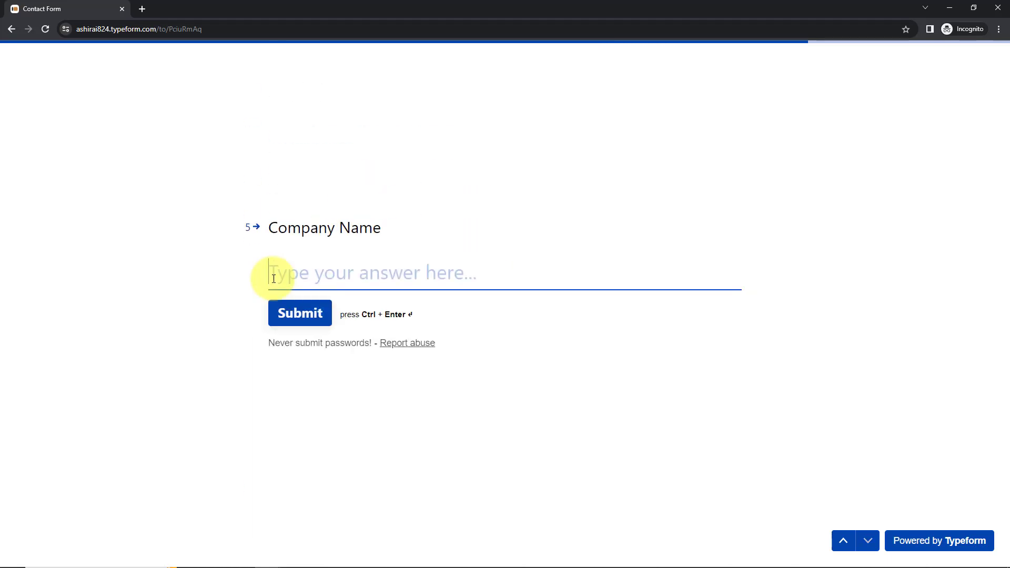
{"action": "type", "text": "ABC Ltd."}
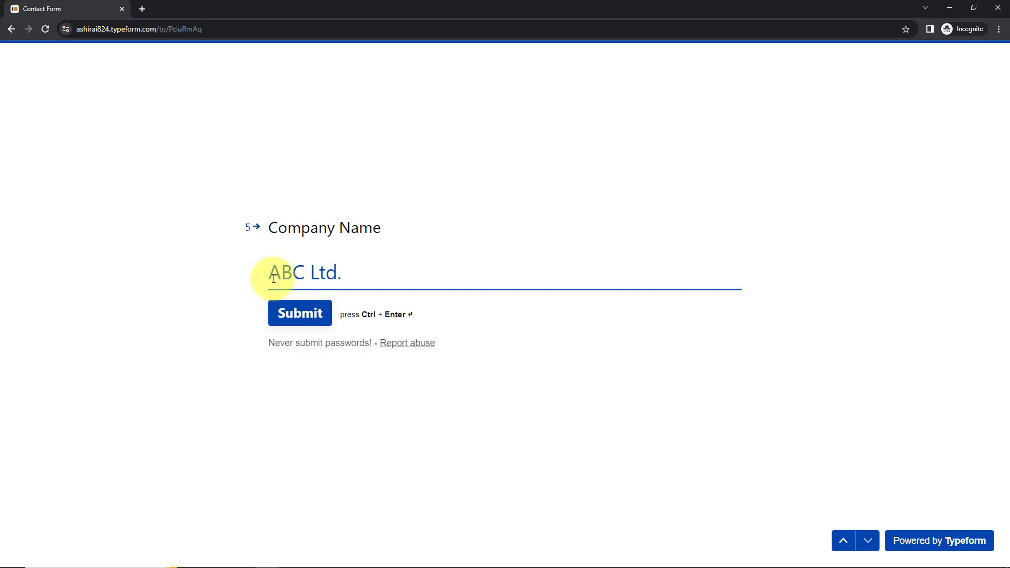
{"action": "key", "text": "ctrl+Return"}
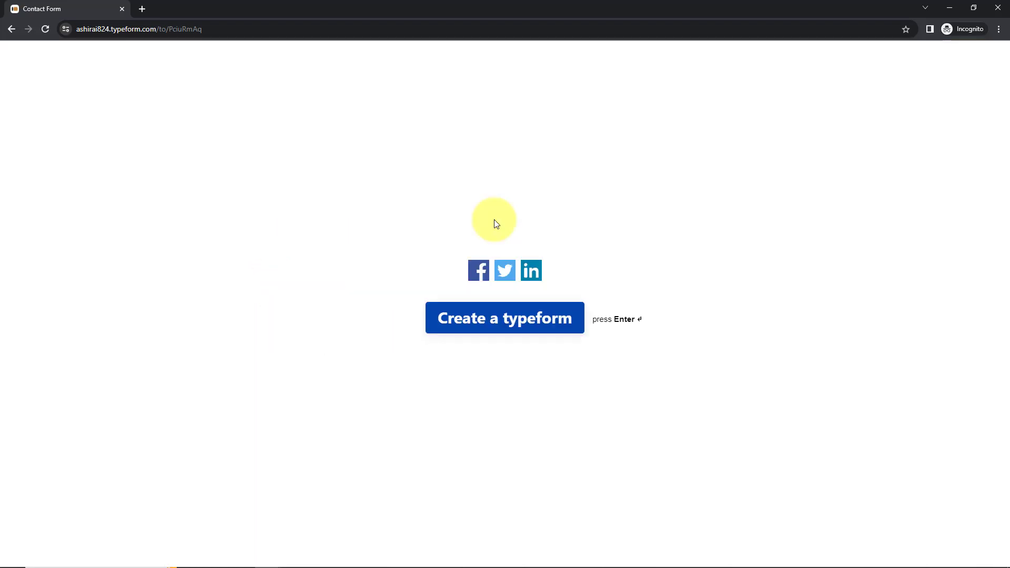
{"action": "left_click", "coordinate": [946, 5]}
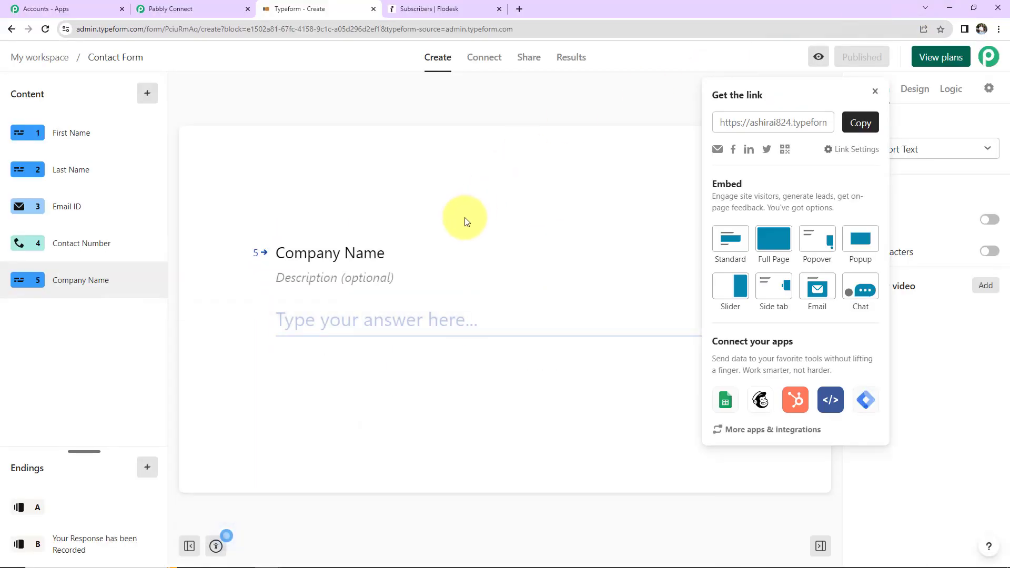
- Check the received response shows ABC Ltd. and form_response, scrolling down to the next action step
{"action": "left_click", "coordinate": [190, 7]}
{"action": "scroll", "coordinate": [450, 236], "scroll_direction": "down", "scroll_amount": 5}
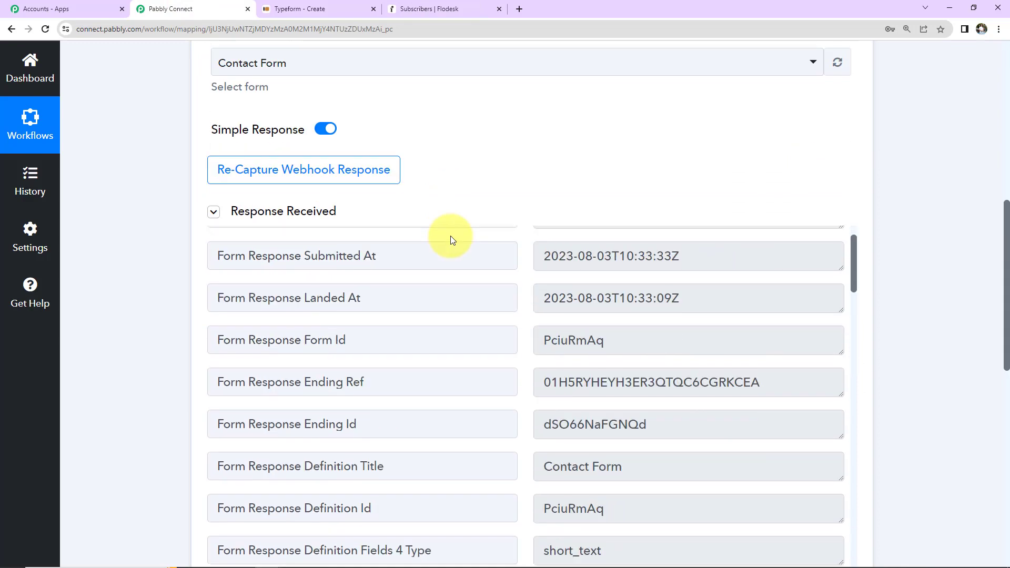
{"action": "scroll", "coordinate": [911, 230], "scroll_direction": "down", "scroll_amount": 2}
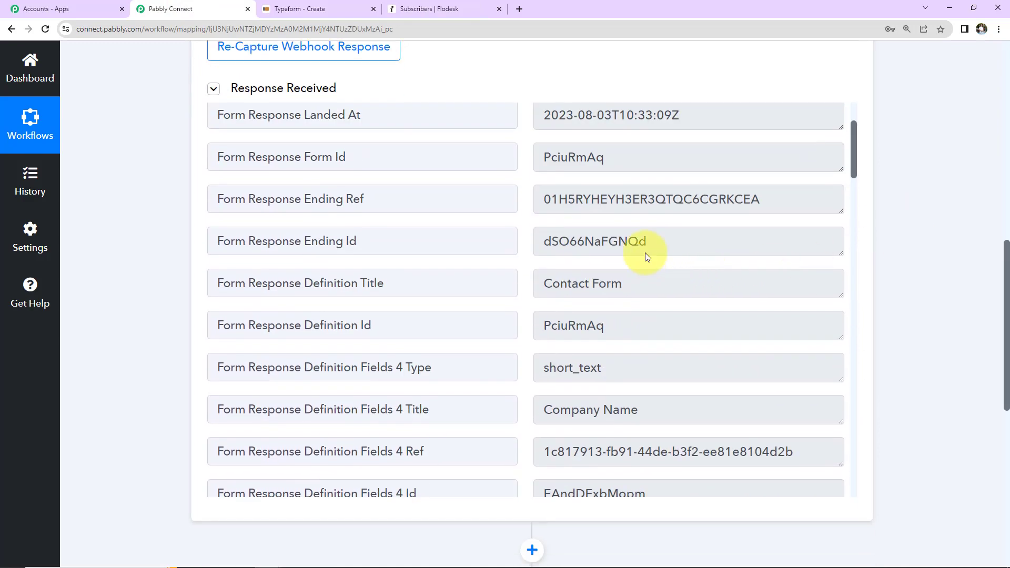
{"action": "scroll", "coordinate": [601, 260], "scroll_direction": "up", "scroll_amount": 3}
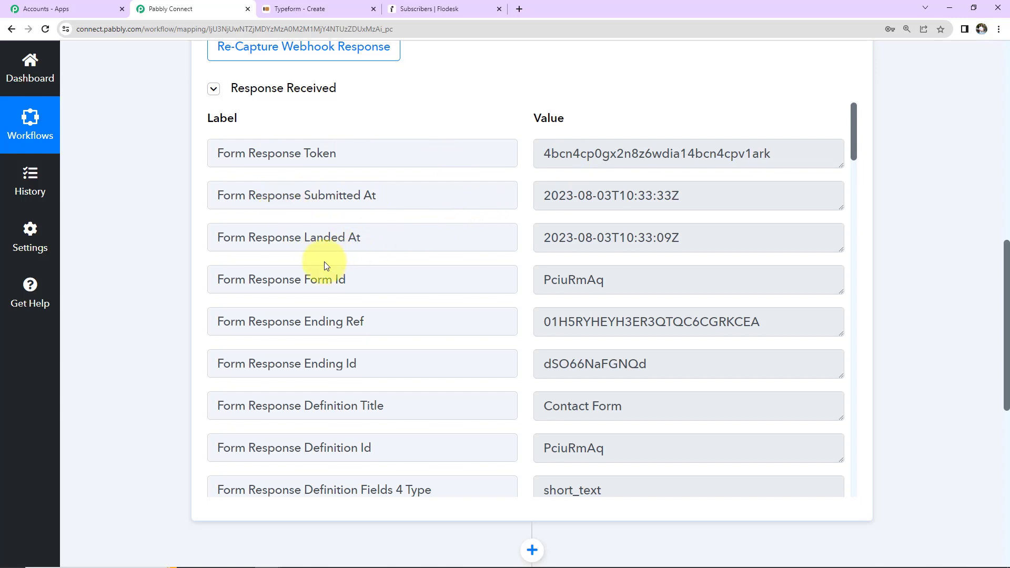
{"action": "scroll", "coordinate": [456, 342], "scroll_direction": "down", "scroll_amount": 10}
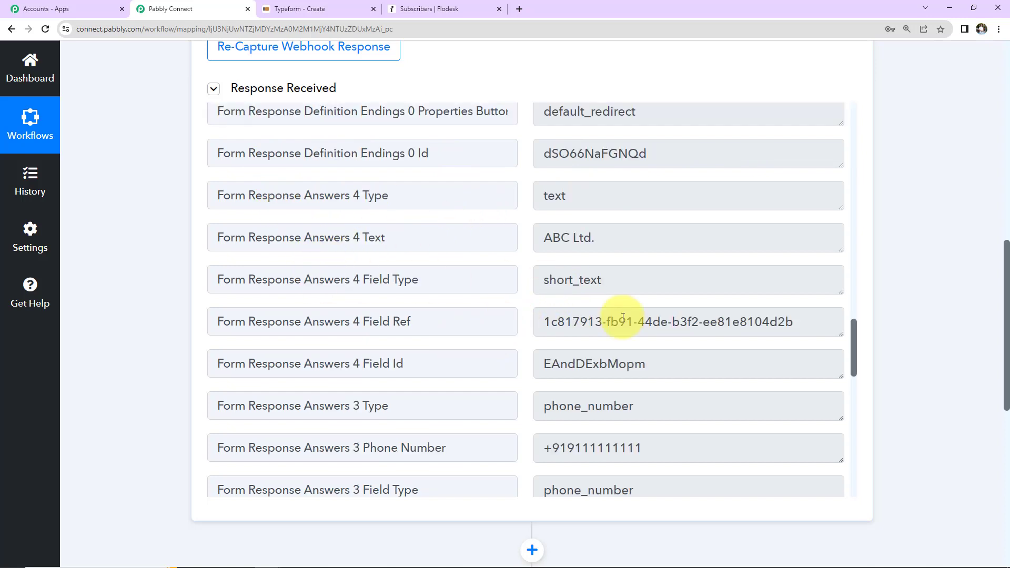
{"action": "scroll", "coordinate": [647, 302], "scroll_direction": "down", "scroll_amount": 3}
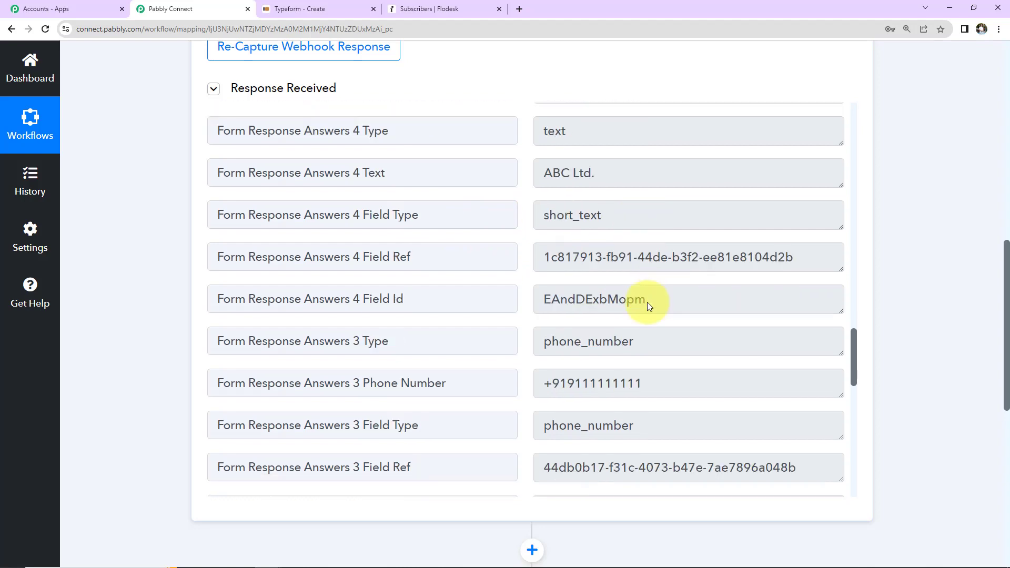
{"action": "scroll", "coordinate": [679, 335], "scroll_direction": "down", "scroll_amount": 8}
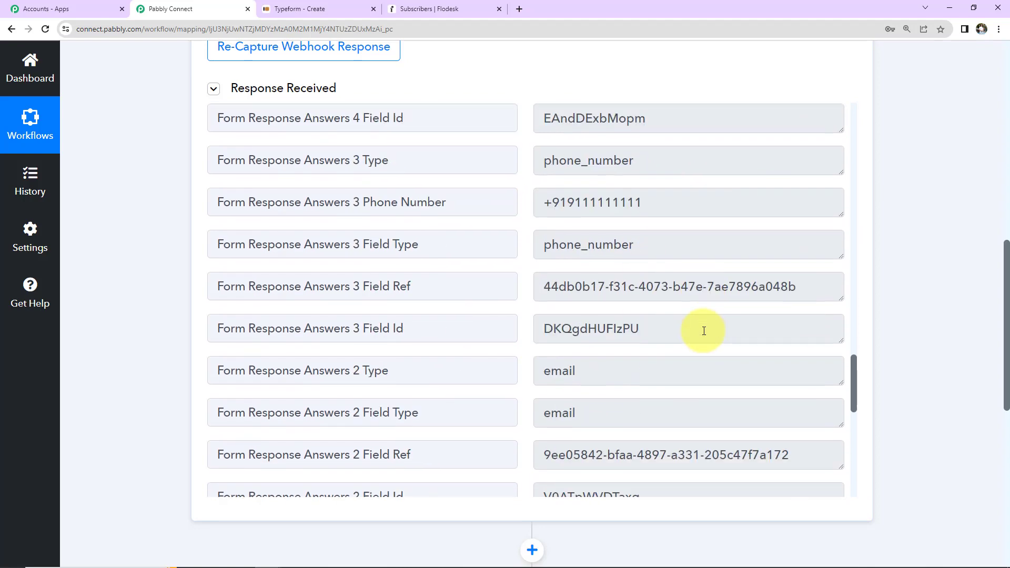
{"action": "scroll", "coordinate": [717, 323], "scroll_direction": "down", "scroll_amount": 6}
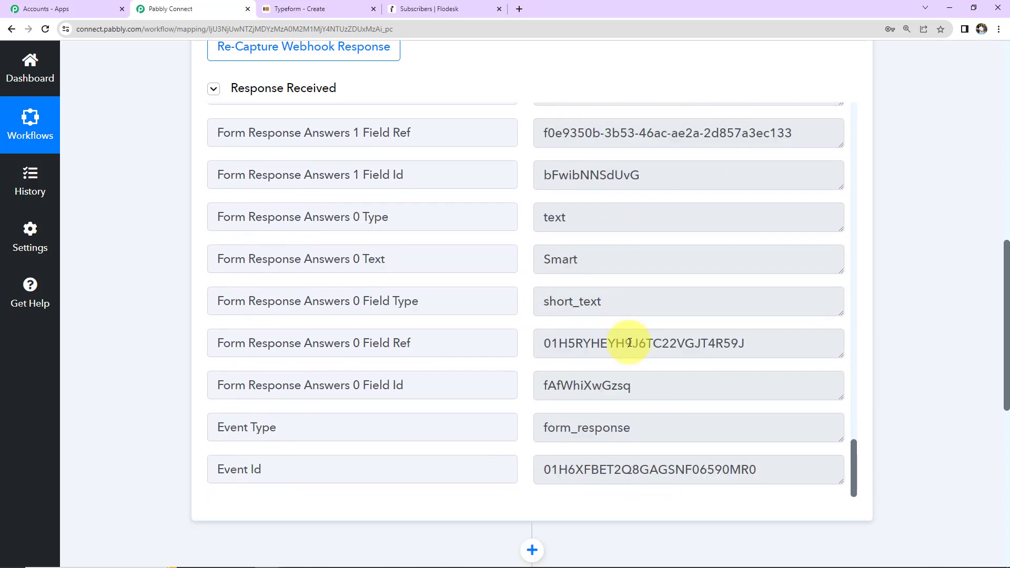
{"action": "scroll", "coordinate": [950, 269], "scroll_direction": "down", "scroll_amount": 3}
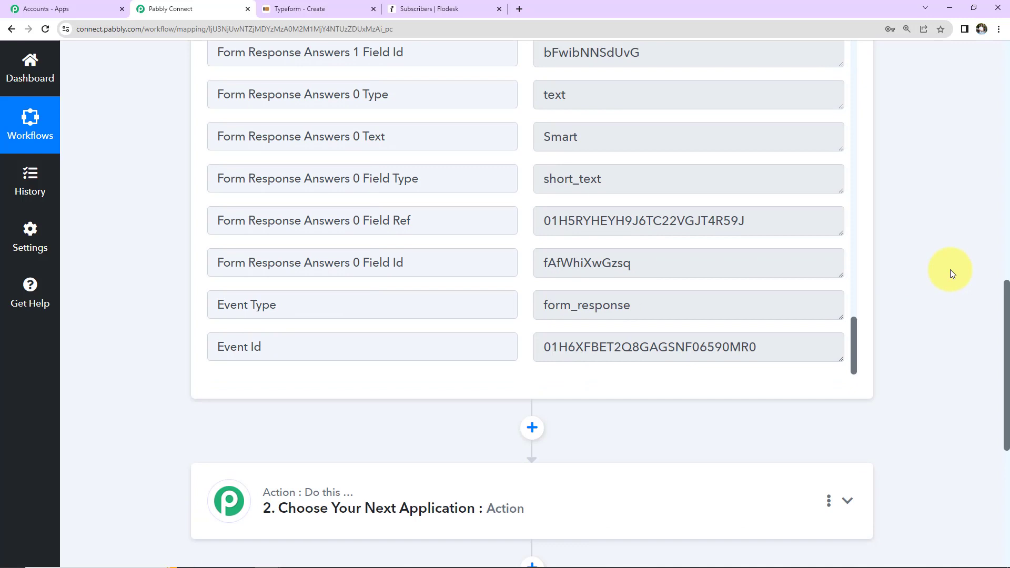
{"action": "scroll", "coordinate": [950, 269], "scroll_direction": "down", "scroll_amount": 5}
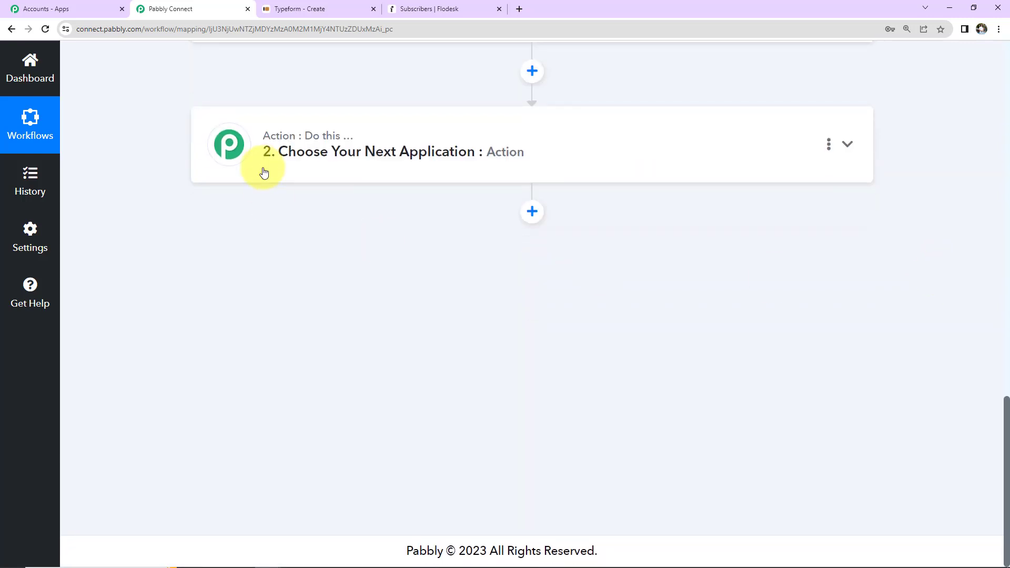
- Set the action app to Flodesk with the Create/Update Subscriber event
{"action": "left_click", "coordinate": [331, 151]}
{"action": "left_click", "coordinate": [338, 232]}
{"action": "type", "text": "f"}
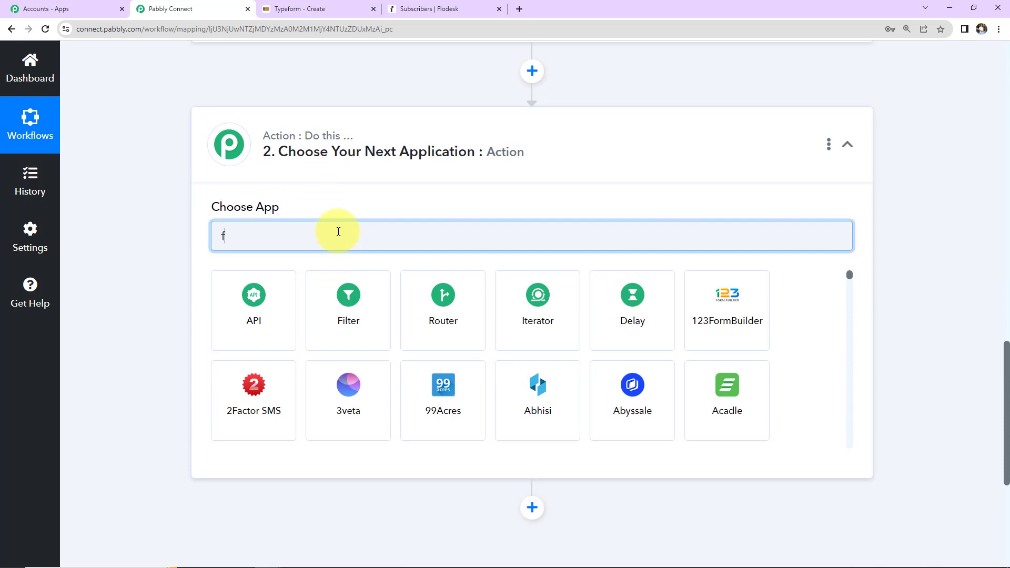
{"action": "type", "text": "lodesk"}
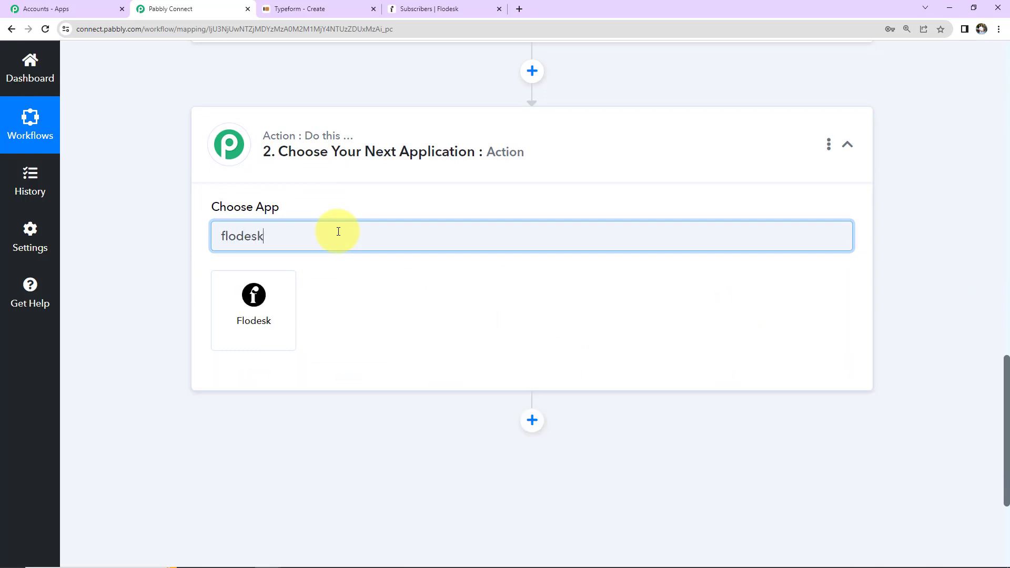
{"action": "left_click", "coordinate": [263, 308]}
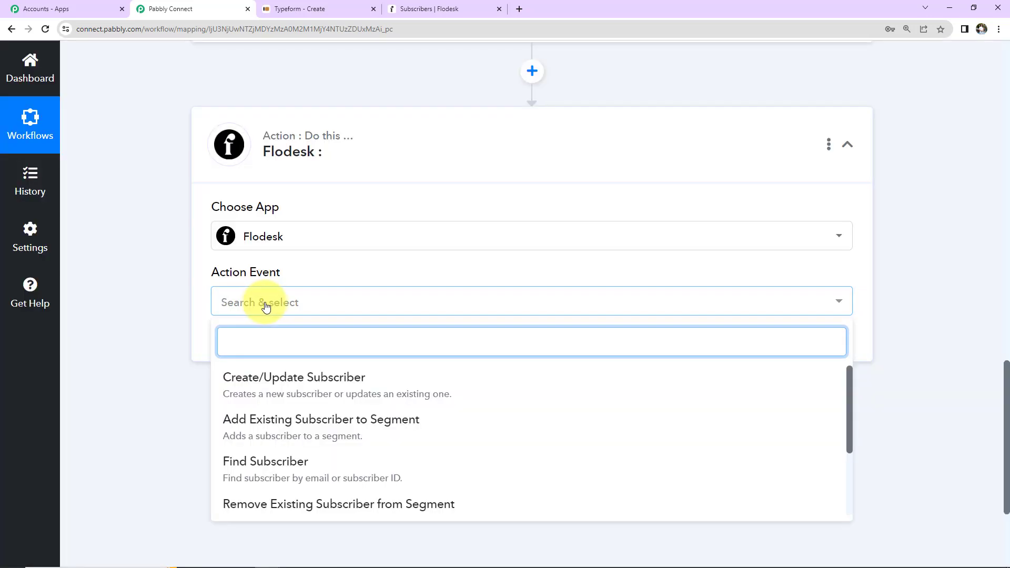
{"action": "left_click", "coordinate": [284, 375]}
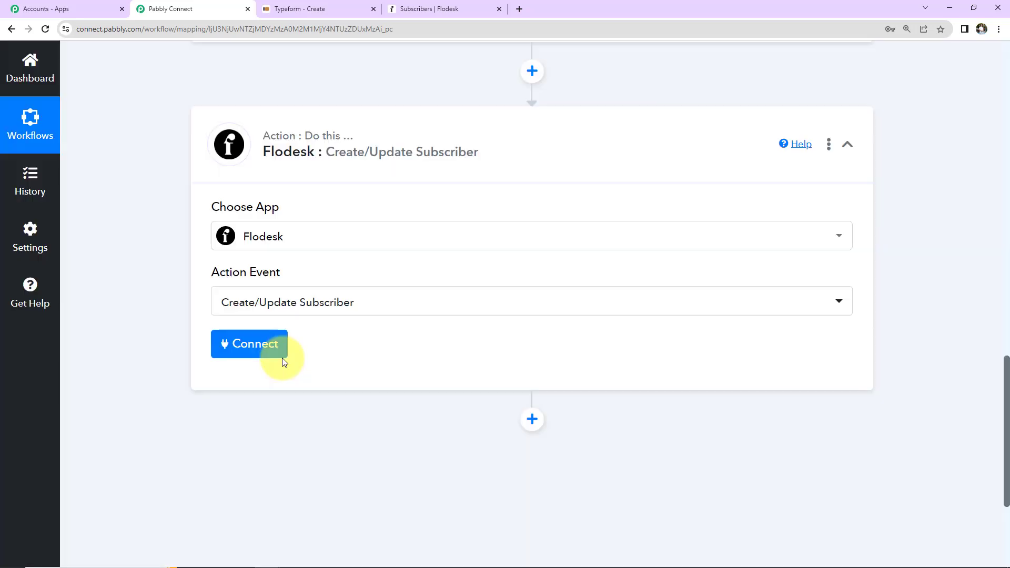
- Add a new Flodesk connection by logging in and allowing Pabbly access
{"action": "left_click", "coordinate": [265, 352]}
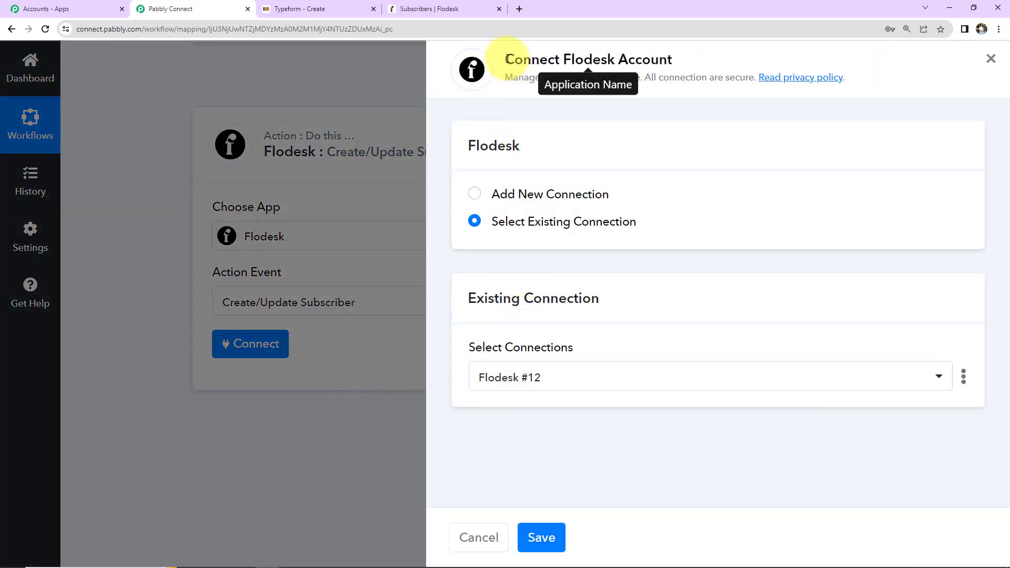
{"action": "left_click_drag", "start_coordinate": [506, 59], "coordinate": [752, 61]}
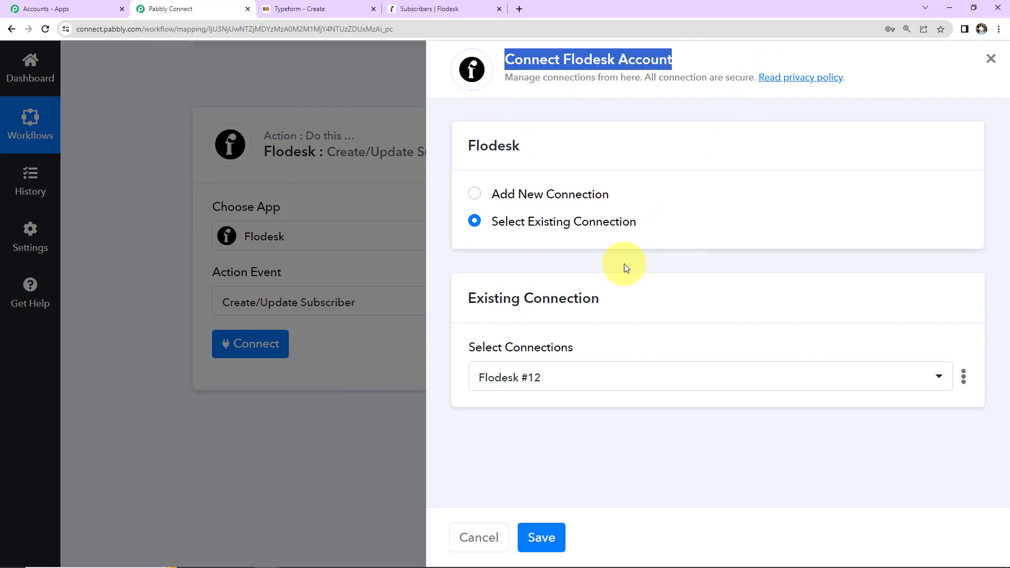
{"action": "left_click", "coordinate": [473, 196]}
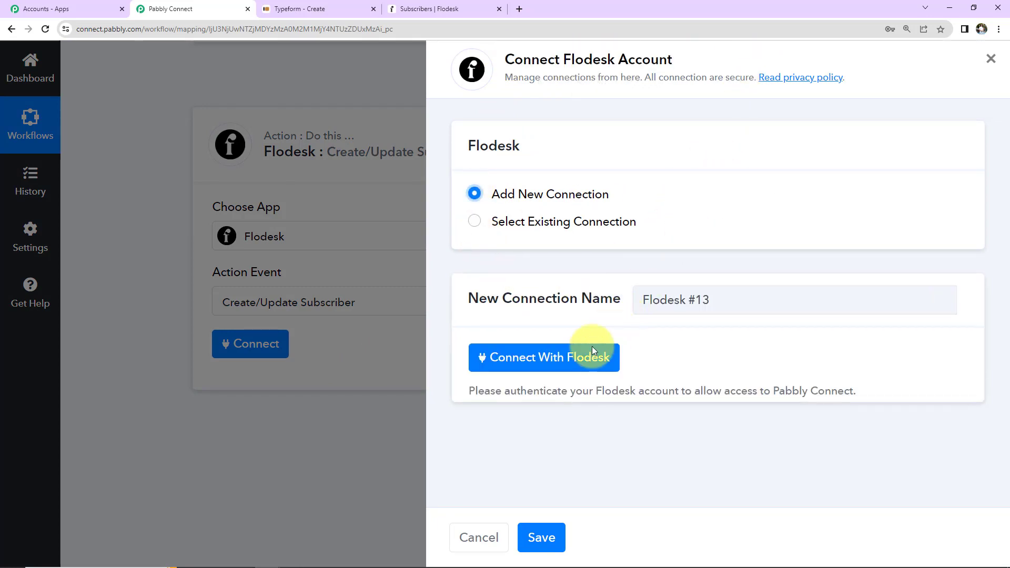
{"action": "left_click", "coordinate": [592, 352]}
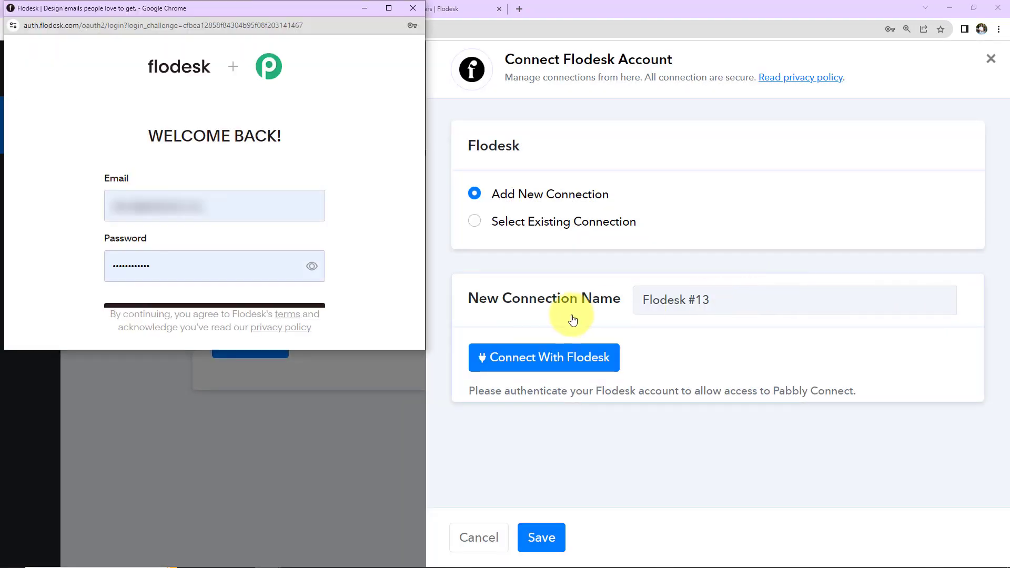
{"action": "left_click", "coordinate": [241, 305]}
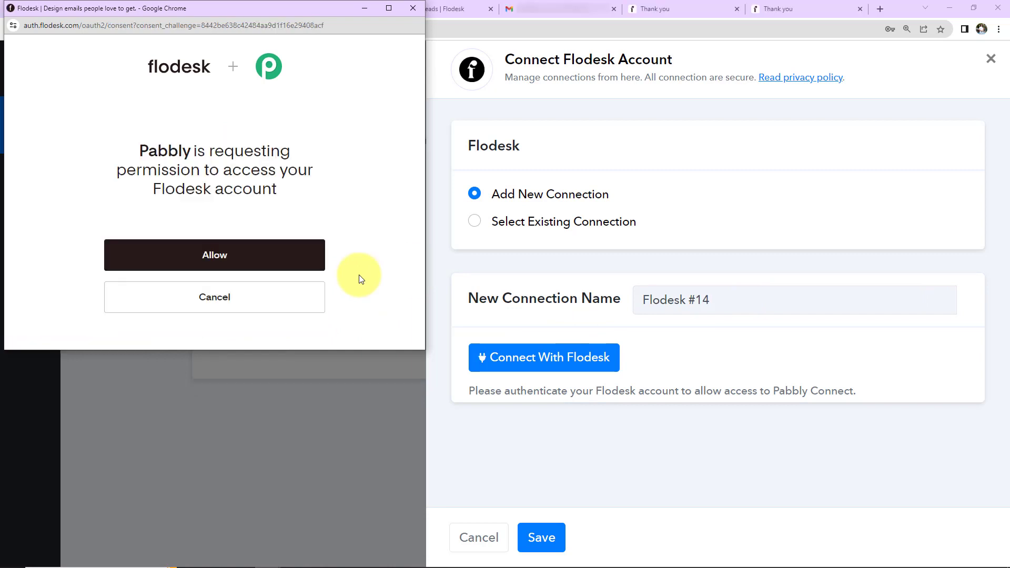
{"action": "left_click", "coordinate": [282, 263]}
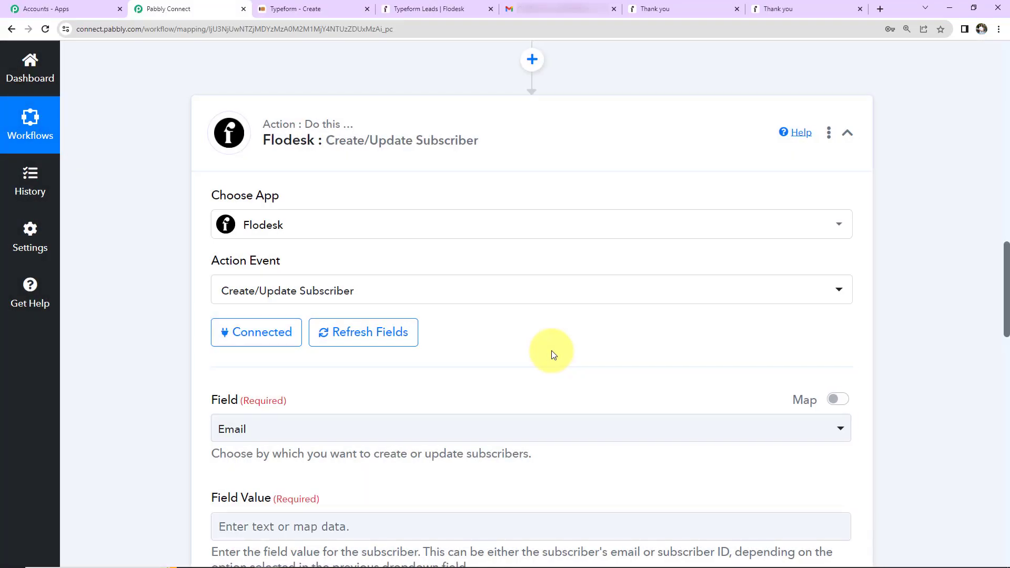
- Keep Email as the field used to match subscribers
{"action": "scroll", "coordinate": [509, 287], "scroll_direction": "down", "scroll_amount": 4}
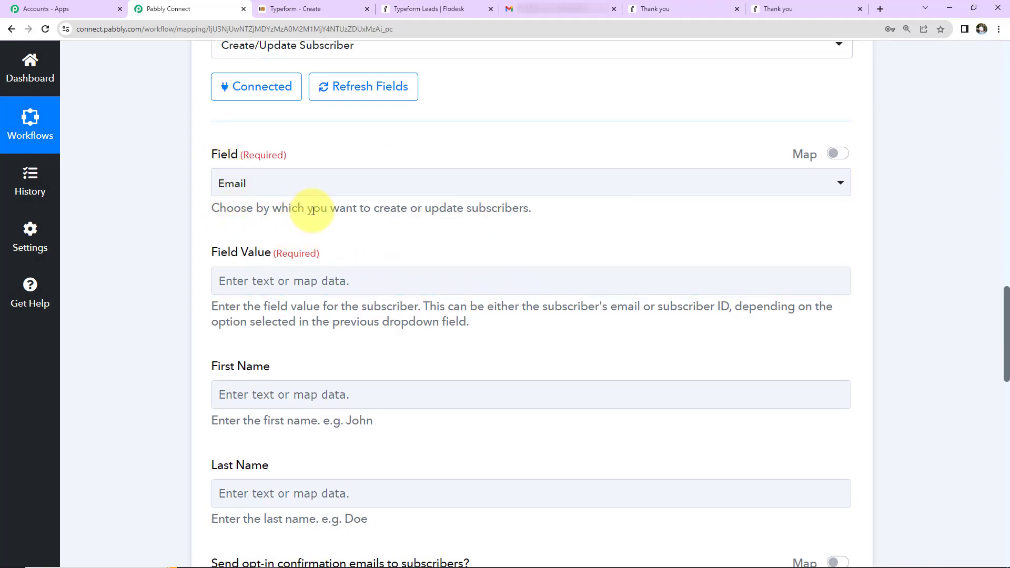
{"action": "left_click", "coordinate": [367, 186]}
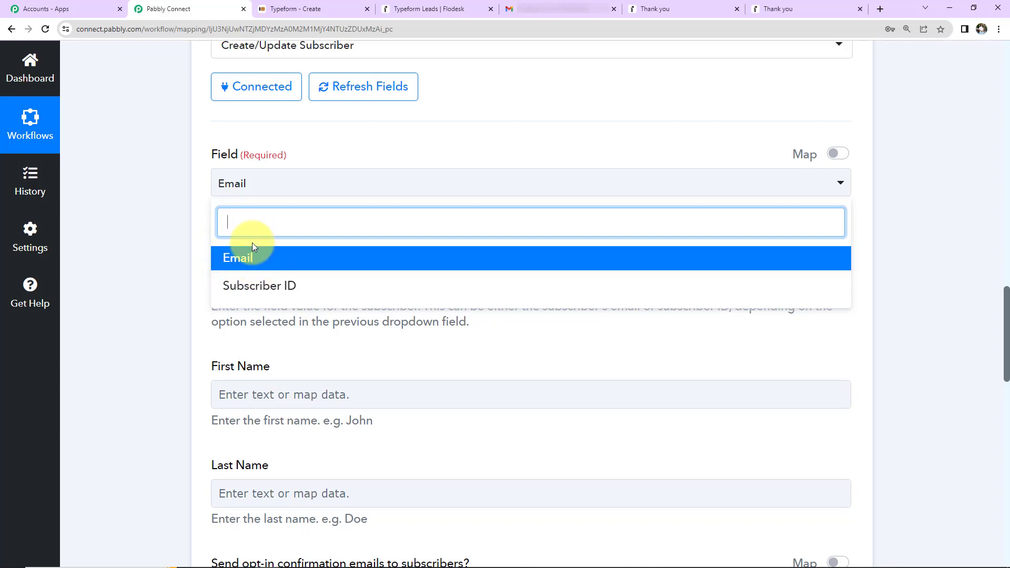
{"action": "left_click", "coordinate": [254, 258]}
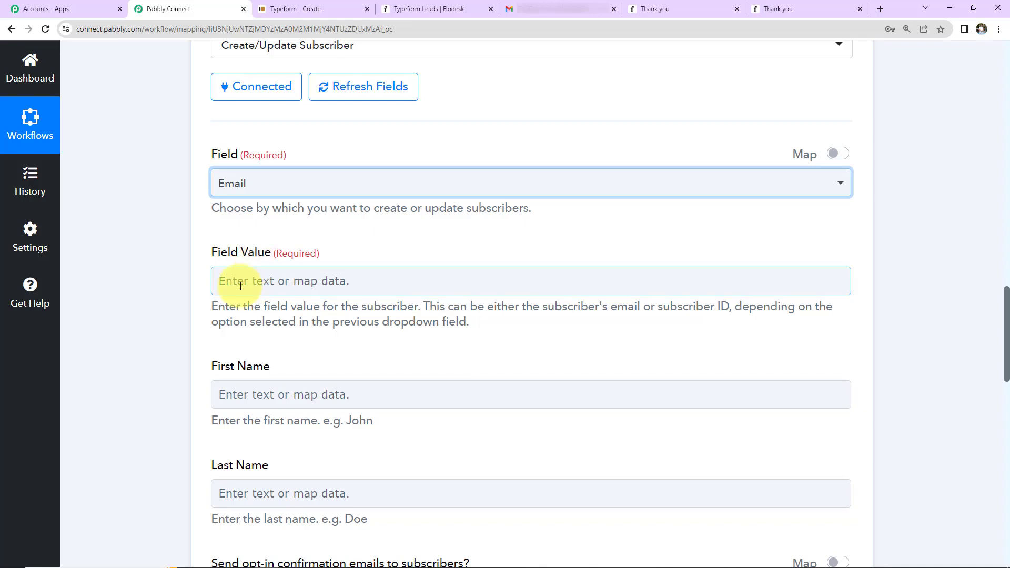
- Map Typeform's Form Response Answers 2 Email into Field Value
{"action": "scroll", "coordinate": [240, 285], "scroll_direction": "down", "scroll_amount": 2}
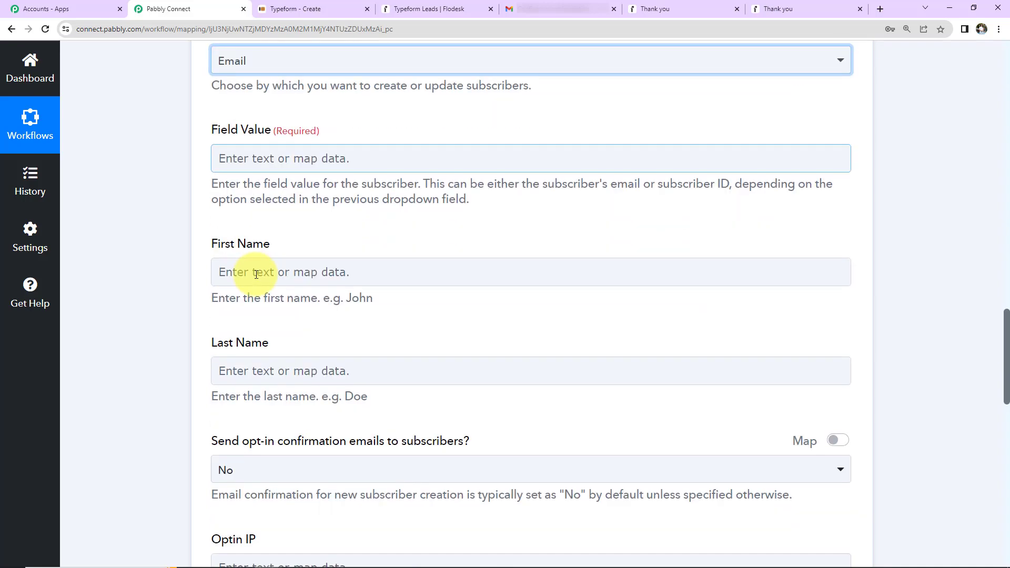
{"action": "left_click", "coordinate": [284, 155]}
{"action": "left_click", "coordinate": [300, 275]}
{"action": "left_click", "coordinate": [313, 217]}
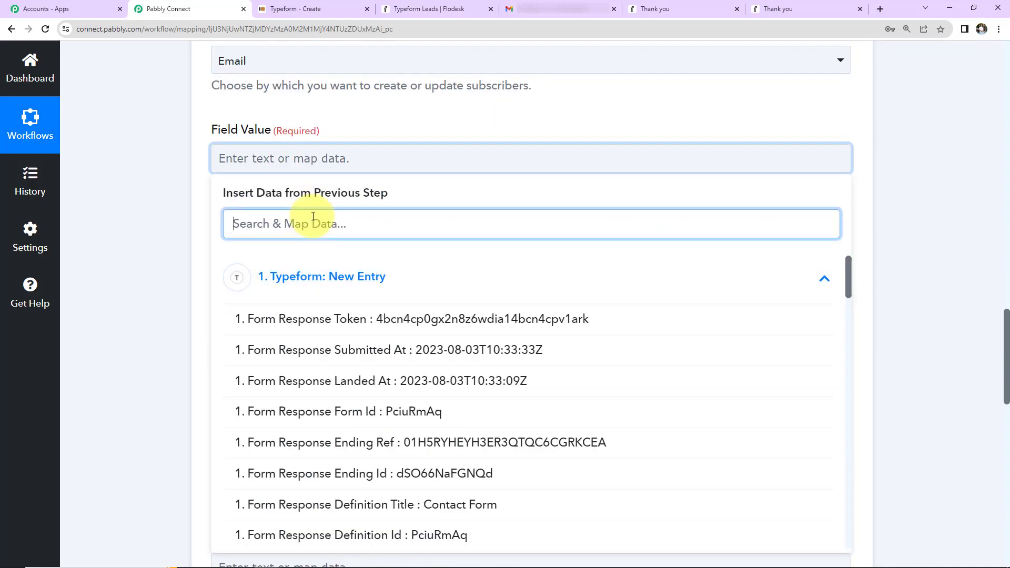
{"action": "type", "text": "@"}
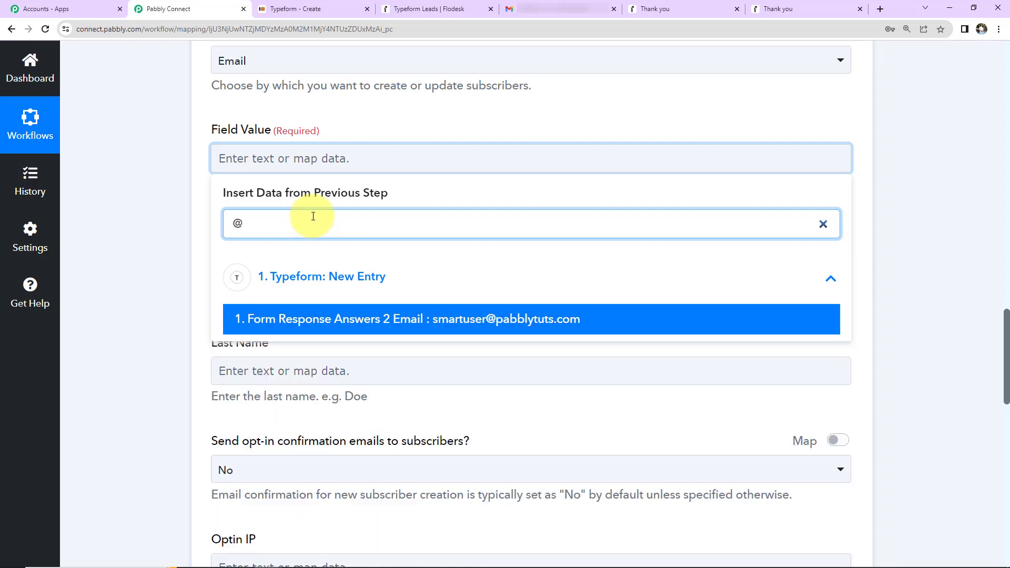
{"action": "left_click", "coordinate": [382, 320]}
{"action": "left_click", "coordinate": [160, 174]}
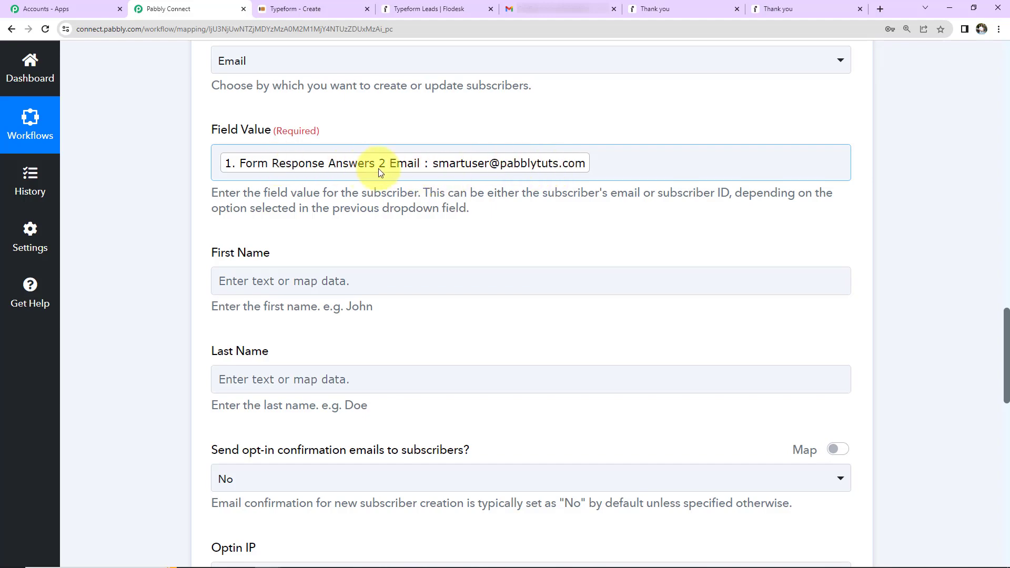
{"action": "scroll", "coordinate": [378, 168], "scroll_direction": "down", "scroll_amount": 2}
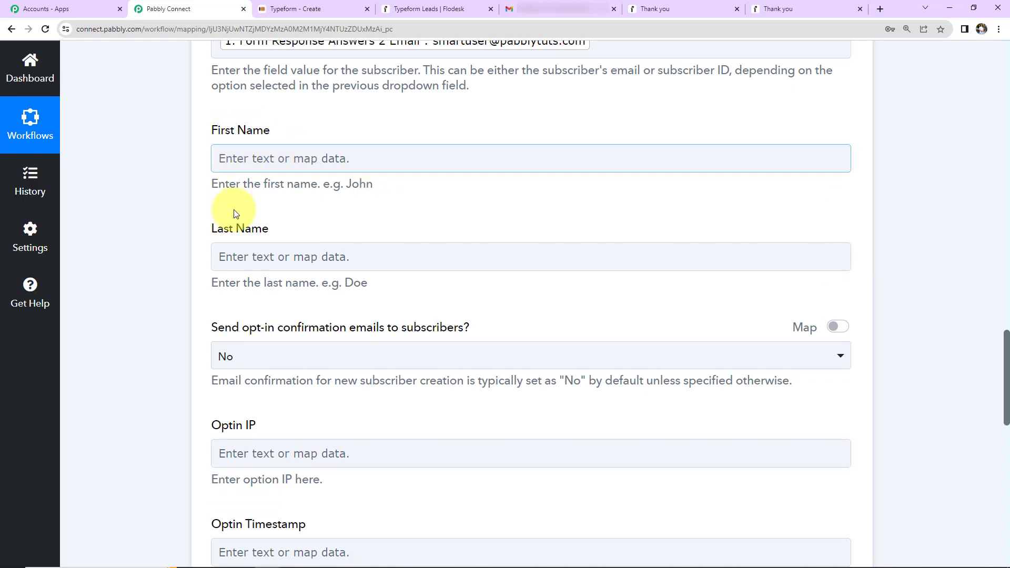
- Map Answers 0 Text into First Name and Answers 1 Text into Last Name
{"action": "left_click", "coordinate": [255, 159]}
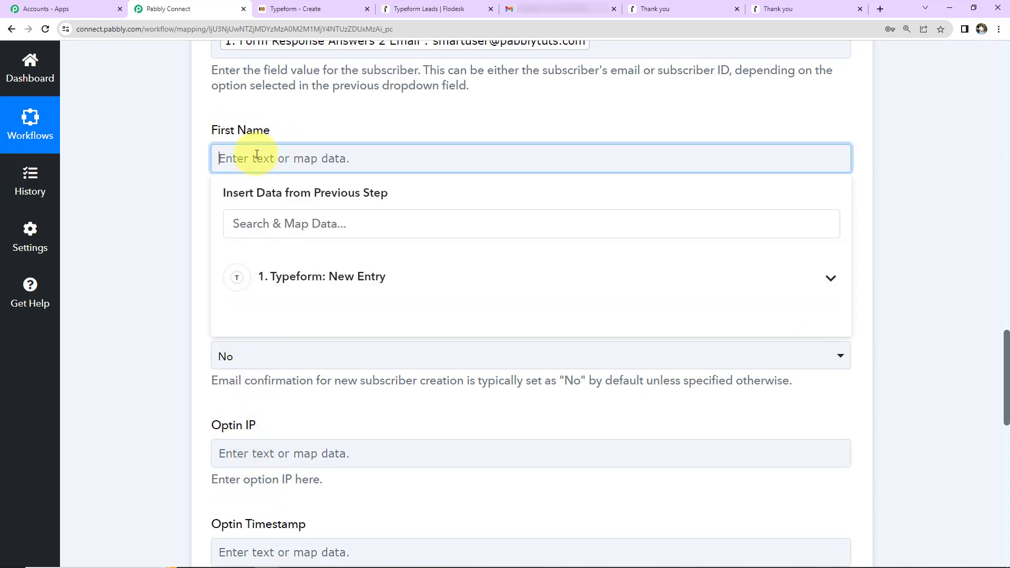
{"action": "left_click", "coordinate": [295, 287]}
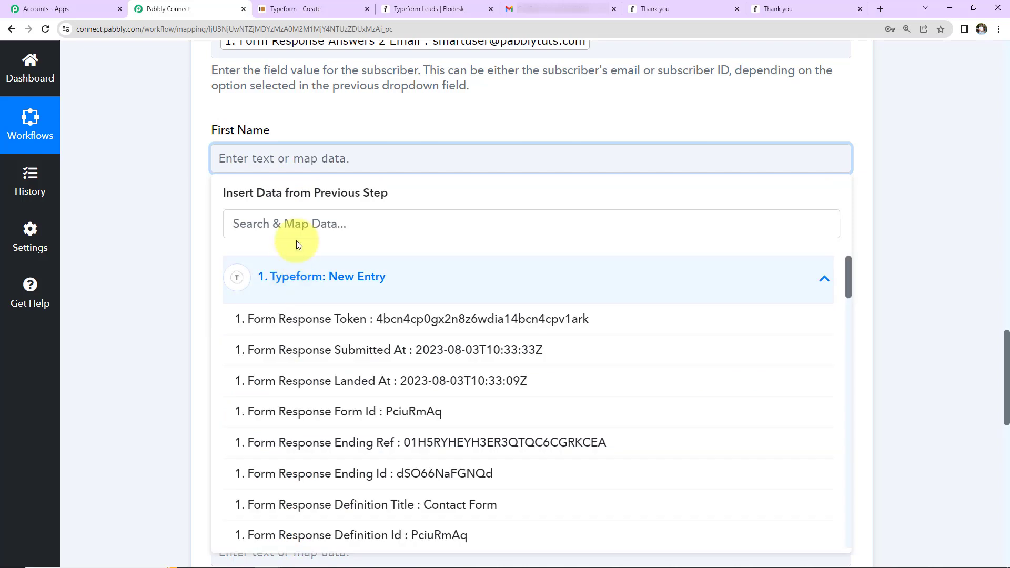
{"action": "left_click", "coordinate": [298, 226]}
{"action": "type", "text": "smart"}
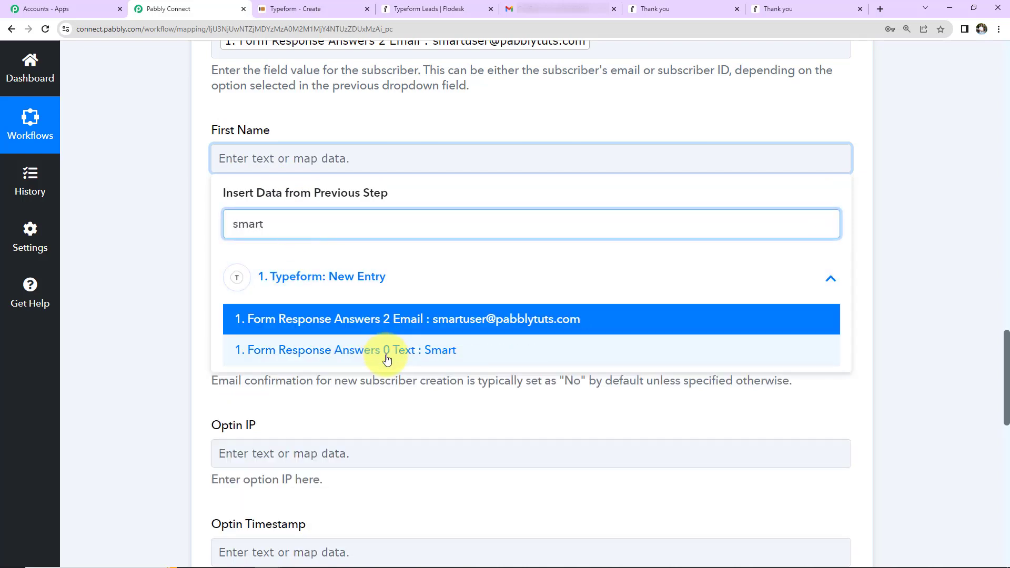
{"action": "left_click", "coordinate": [382, 347]}
{"action": "left_click", "coordinate": [237, 266]}
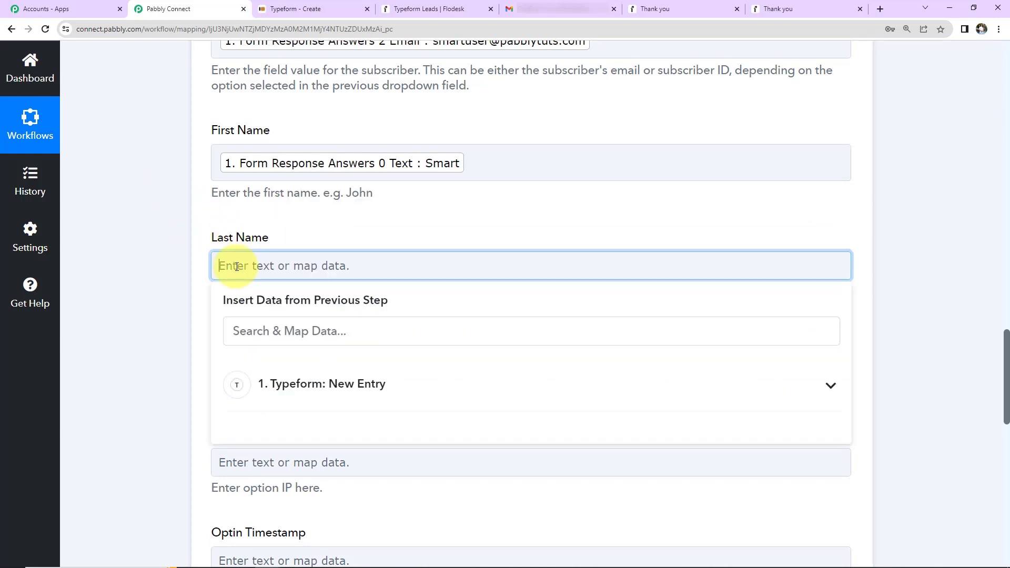
{"action": "left_click", "coordinate": [286, 400]}
{"action": "left_click", "coordinate": [273, 330]}
{"action": "type", "text": "user"}
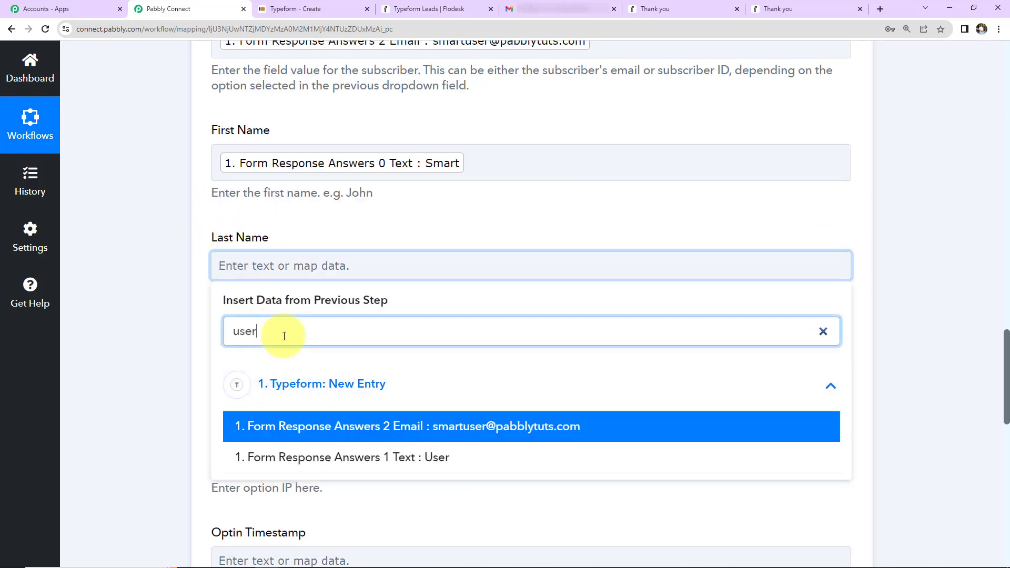
{"action": "left_click", "coordinate": [279, 457]}
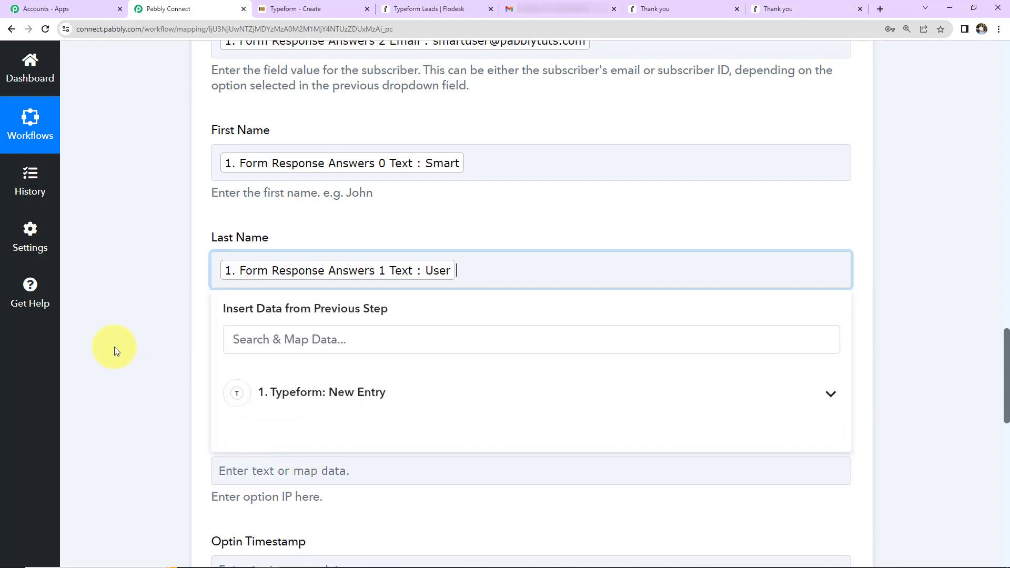
{"action": "left_click", "coordinate": [113, 346]}
- Set Send opt-in confirmation emails to Yes
{"action": "scroll", "coordinate": [121, 339], "scroll_direction": "down", "scroll_amount": 2}
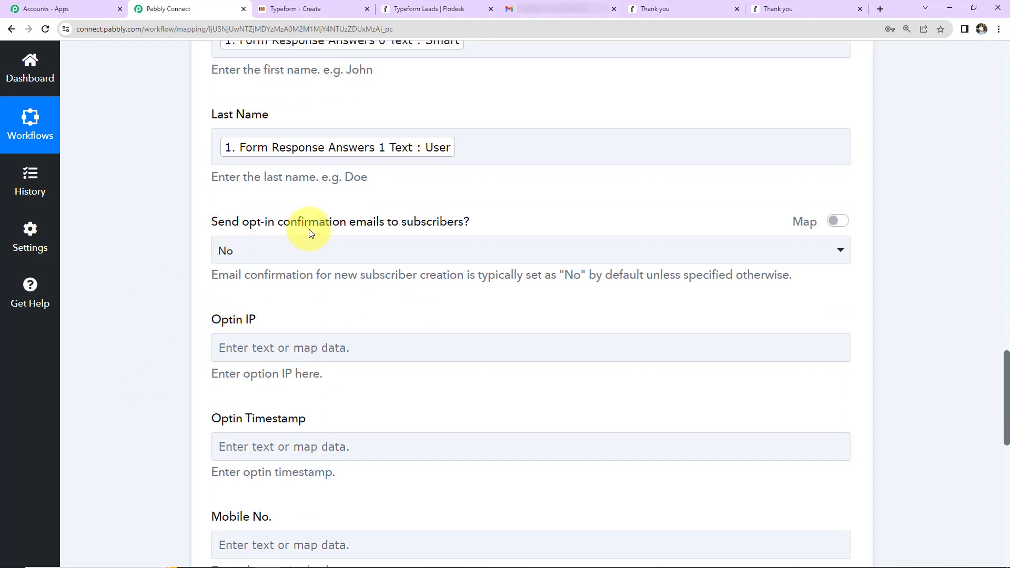
{"action": "left_click", "coordinate": [387, 257]}
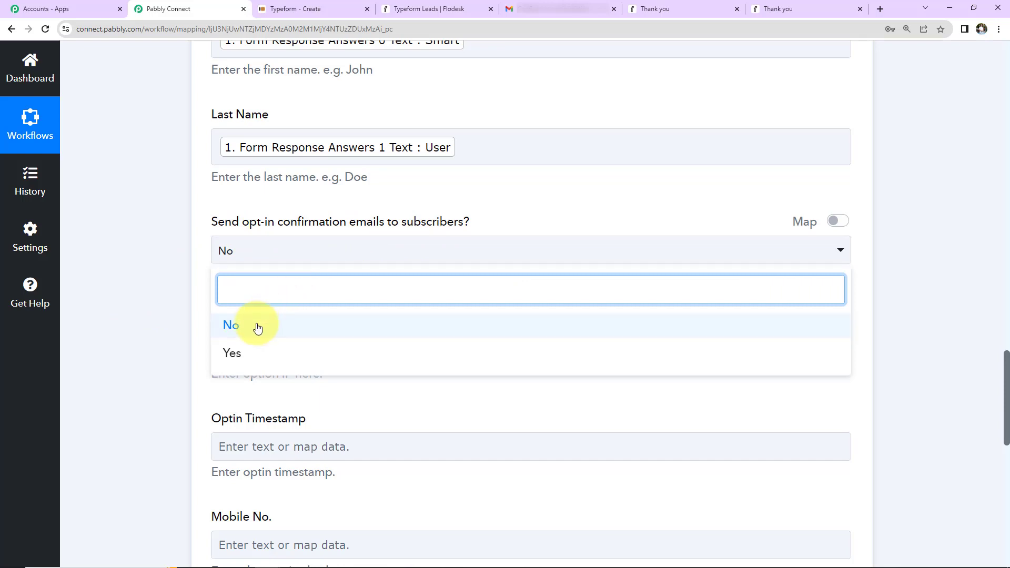
{"action": "left_click", "coordinate": [251, 353]}
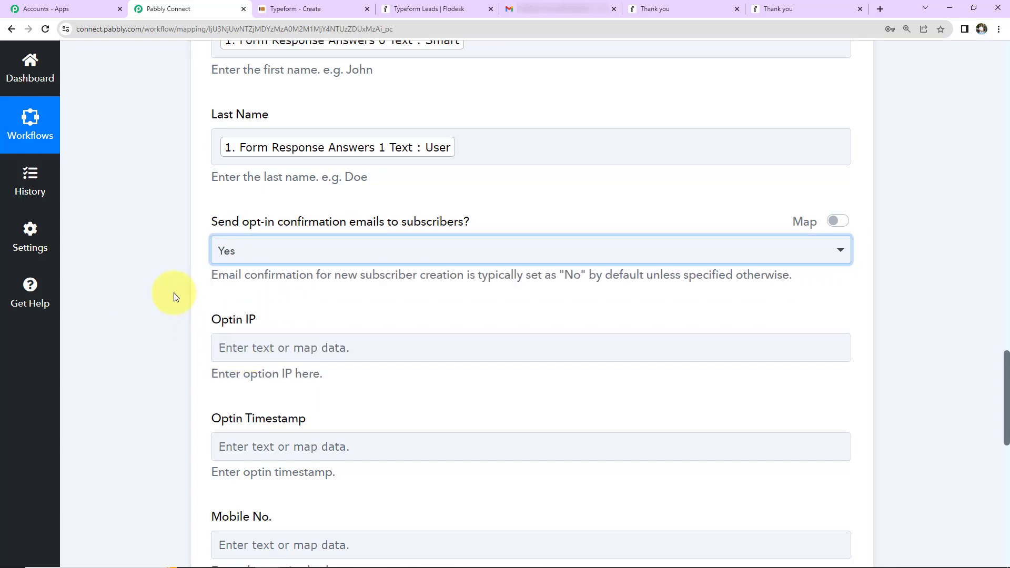
{"action": "scroll", "coordinate": [173, 292], "scroll_direction": "down", "scroll_amount": 5}
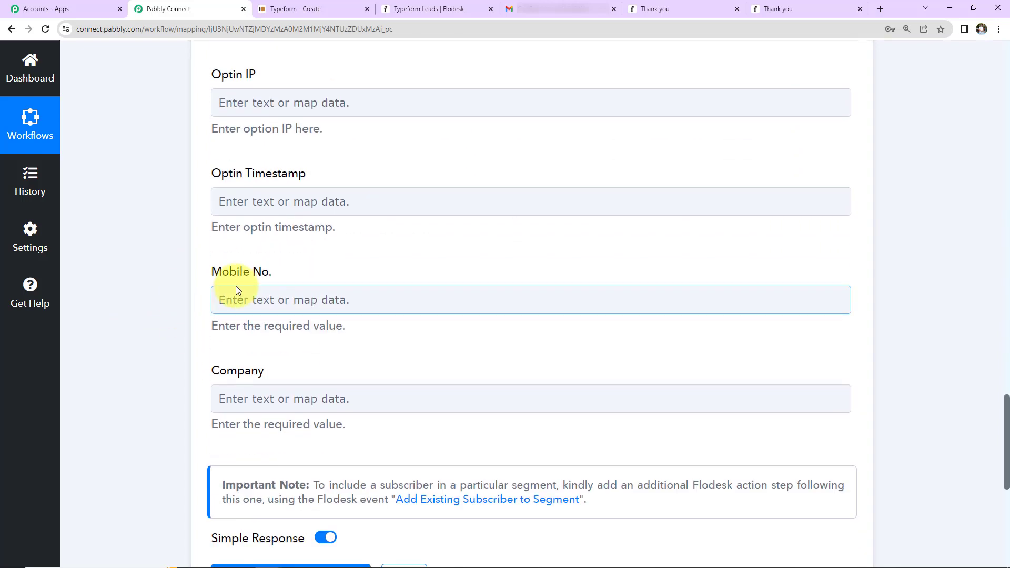
- Map Typeform's Answers 3 Phone Number into Mobile No
{"action": "scroll", "coordinate": [242, 289], "scroll_direction": "down", "scroll_amount": 2}
{"action": "left_click", "coordinate": [266, 174]}
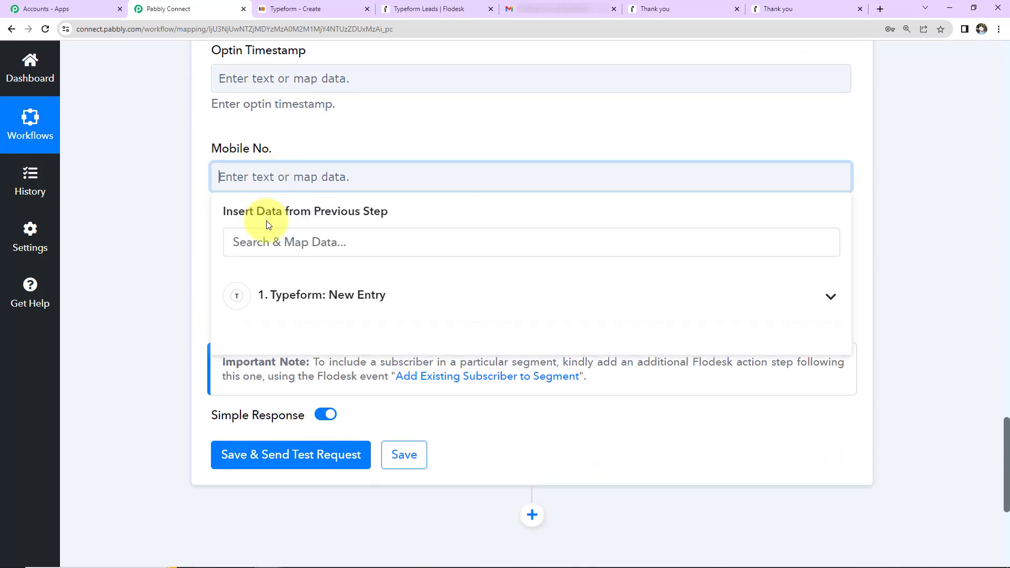
{"action": "left_click", "coordinate": [295, 282]}
{"action": "left_click", "coordinate": [300, 243]}
{"action": "type", "text": "911"}
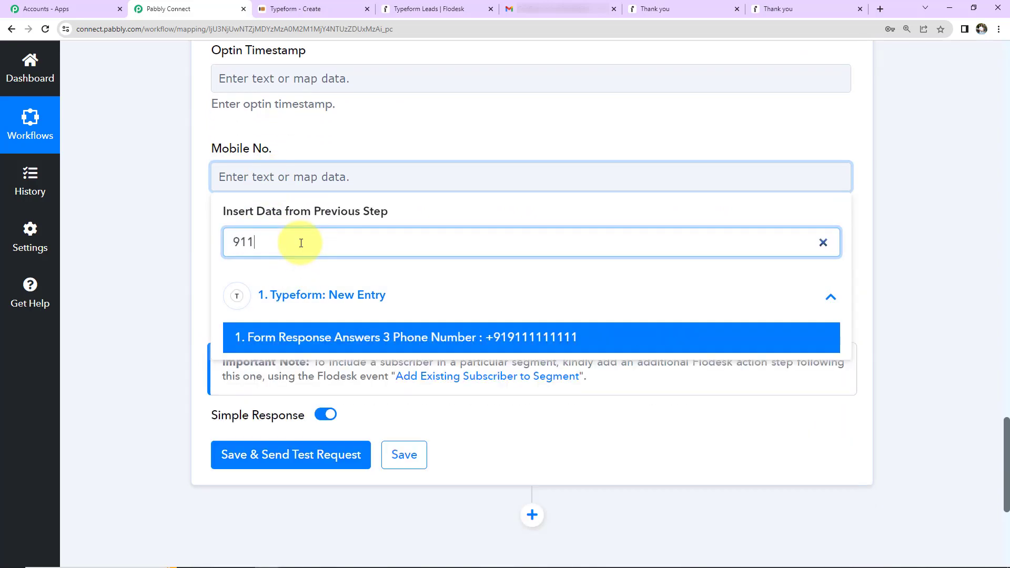
{"action": "left_click", "coordinate": [345, 337]}
{"action": "left_click", "coordinate": [157, 239]}
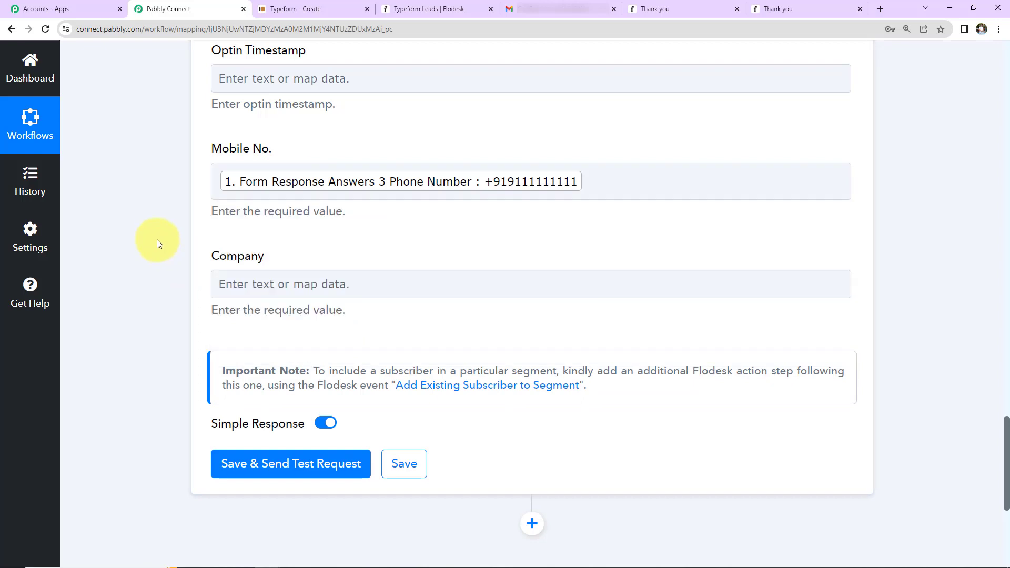
- Map the ABC Ltd. answer (Answers 4 Text) into Company and send the test request
{"action": "left_click", "coordinate": [225, 283]}
{"action": "left_click", "coordinate": [299, 413]}
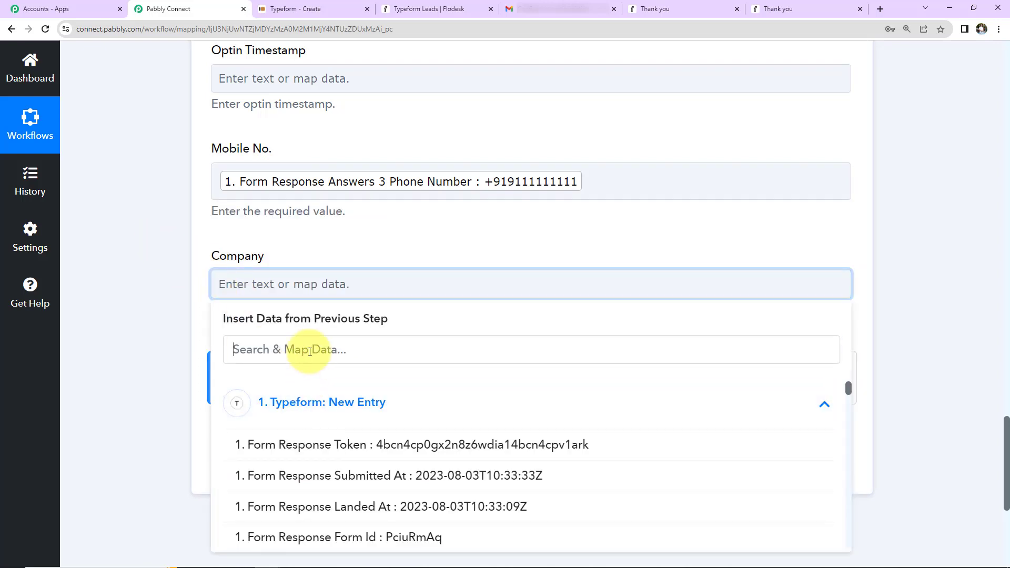
{"action": "left_click", "coordinate": [309, 352]}
{"action": "type", "text": "abc"}
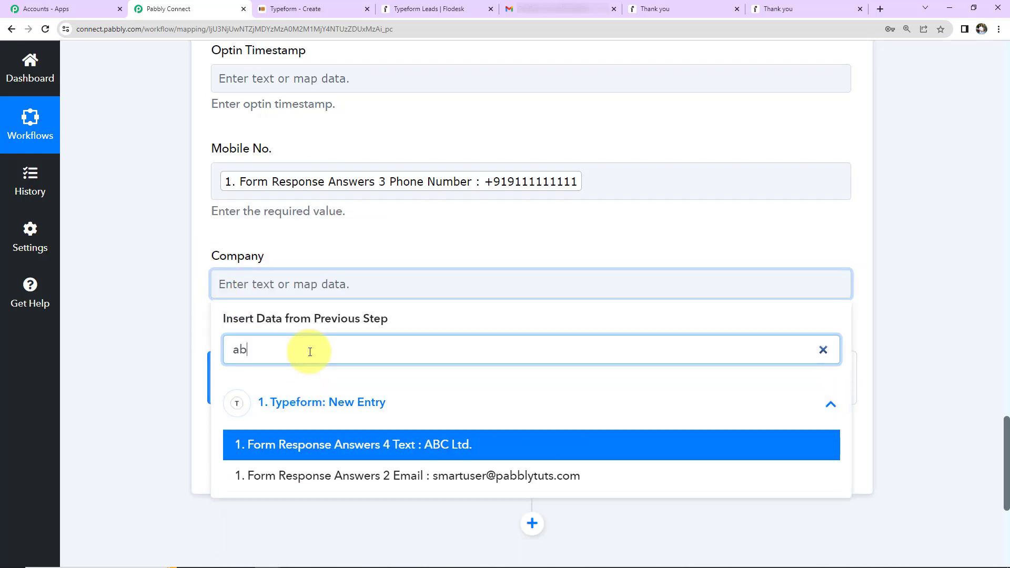
{"action": "left_click", "coordinate": [332, 451]}
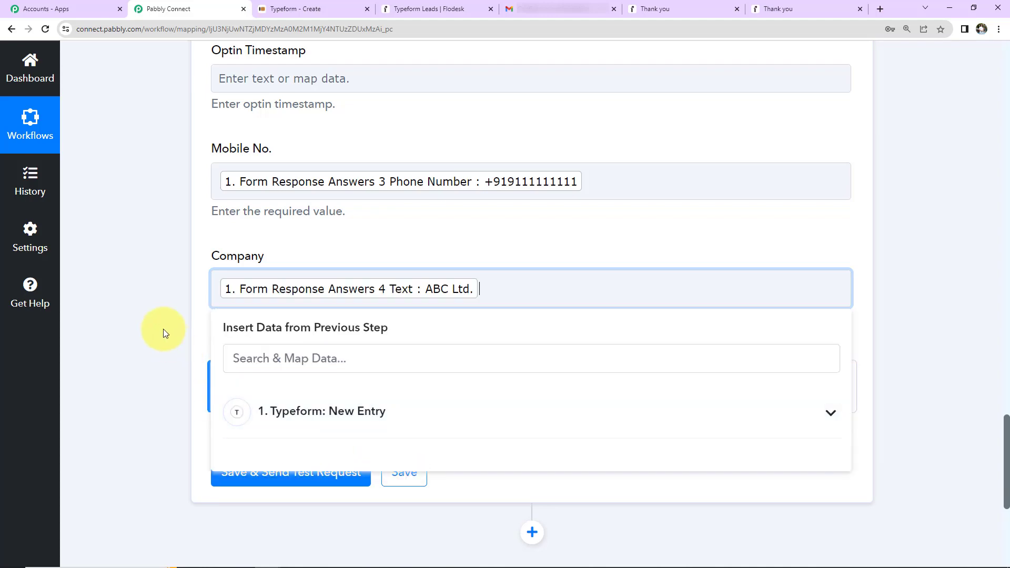
{"action": "left_click", "coordinate": [162, 326]}
{"action": "left_click", "coordinate": [243, 473]}
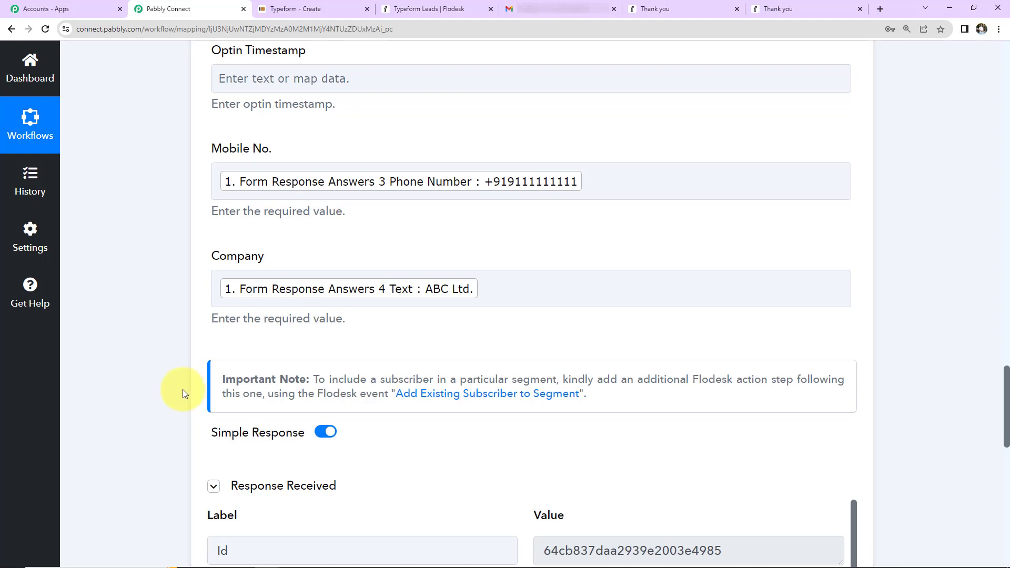
{"action": "scroll", "coordinate": [182, 394], "scroll_direction": "down", "scroll_amount": 7}
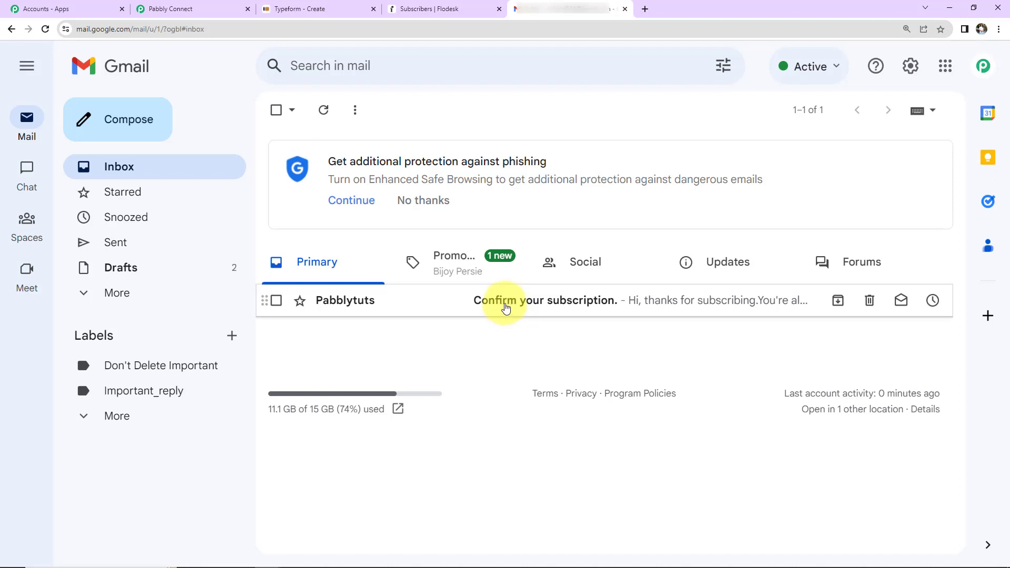
- Open the Pabblytuts 'Confirm your subscription' email and confirm by joining the list
{"action": "left_click", "coordinate": [506, 304]}
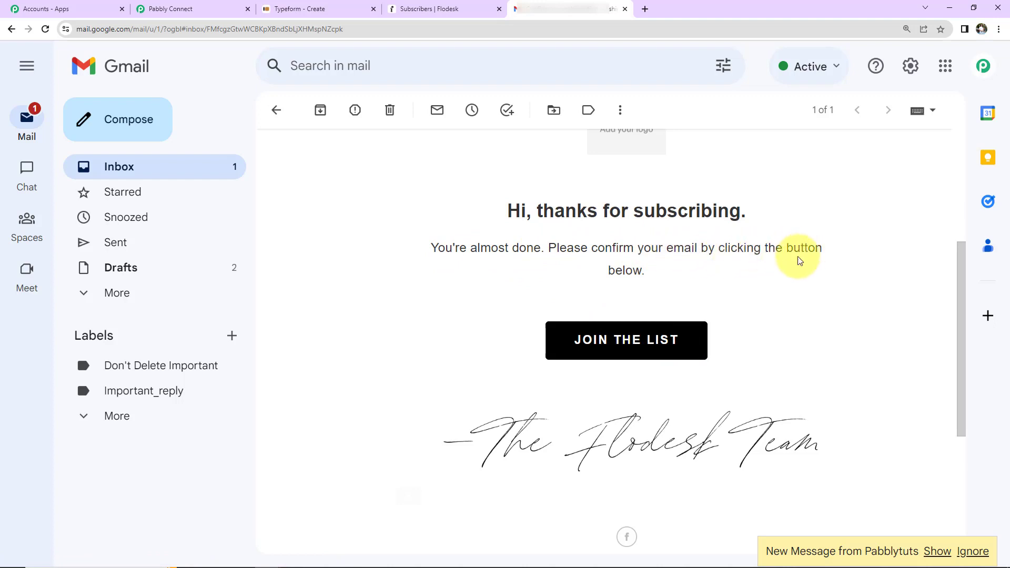
{"action": "left_click", "coordinate": [611, 339]}
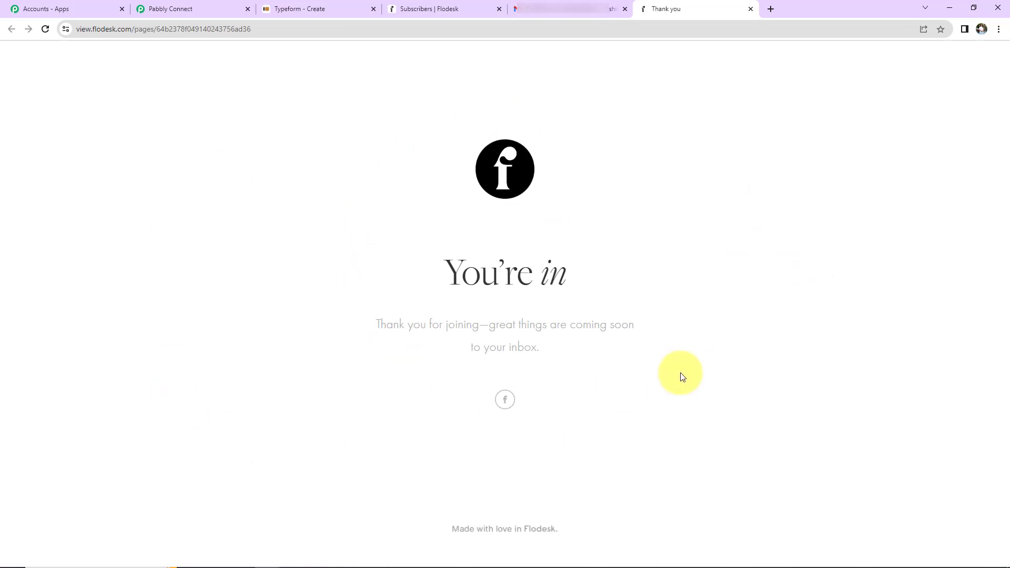
- Reload Flodesk's subscriber list to see the test subscriber Active, then add another Pabbly Connect action step
{"action": "left_click", "coordinate": [441, 18]}
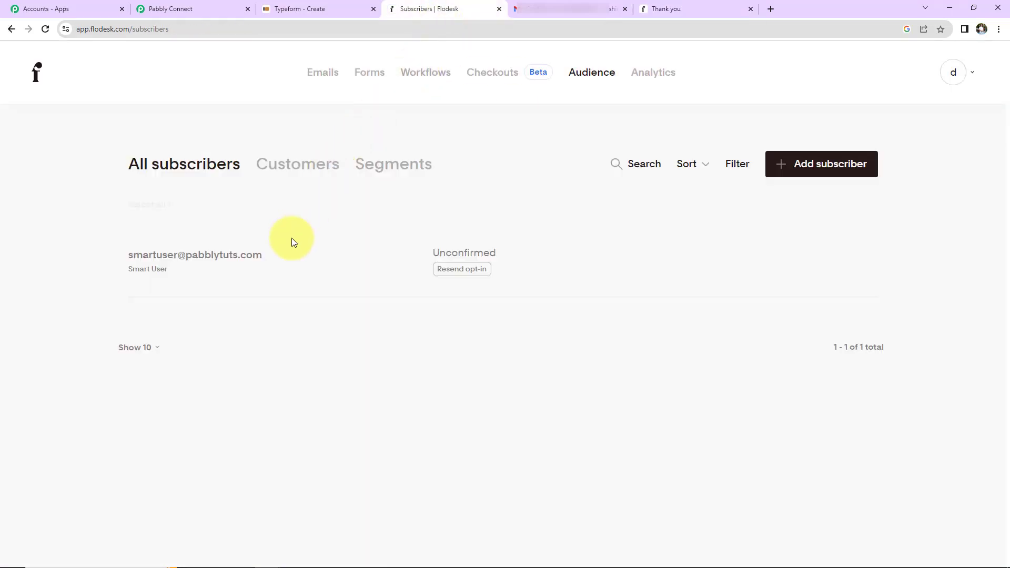
{"action": "left_click", "coordinate": [45, 29]}
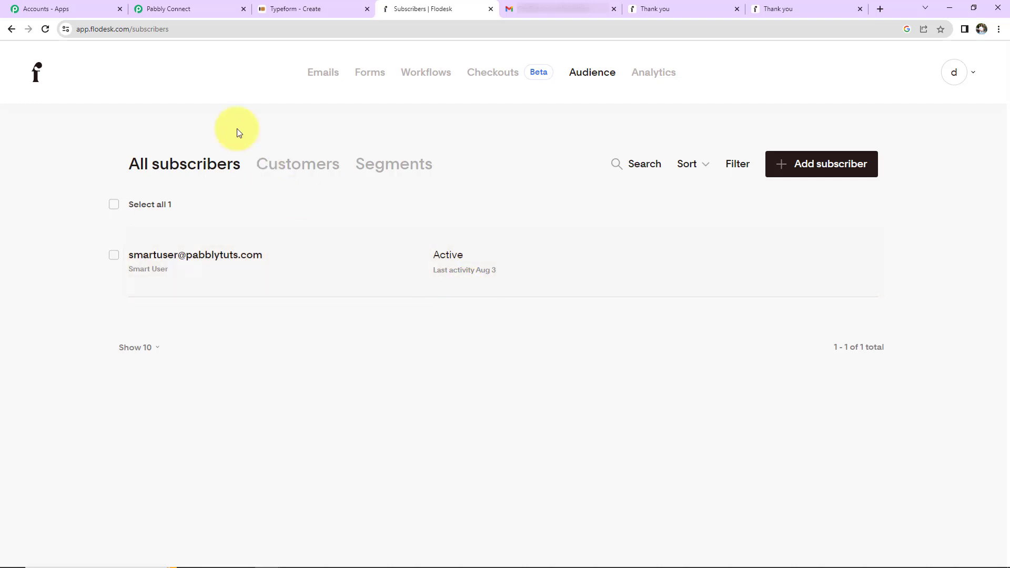
{"action": "left_click", "coordinate": [175, 13]}
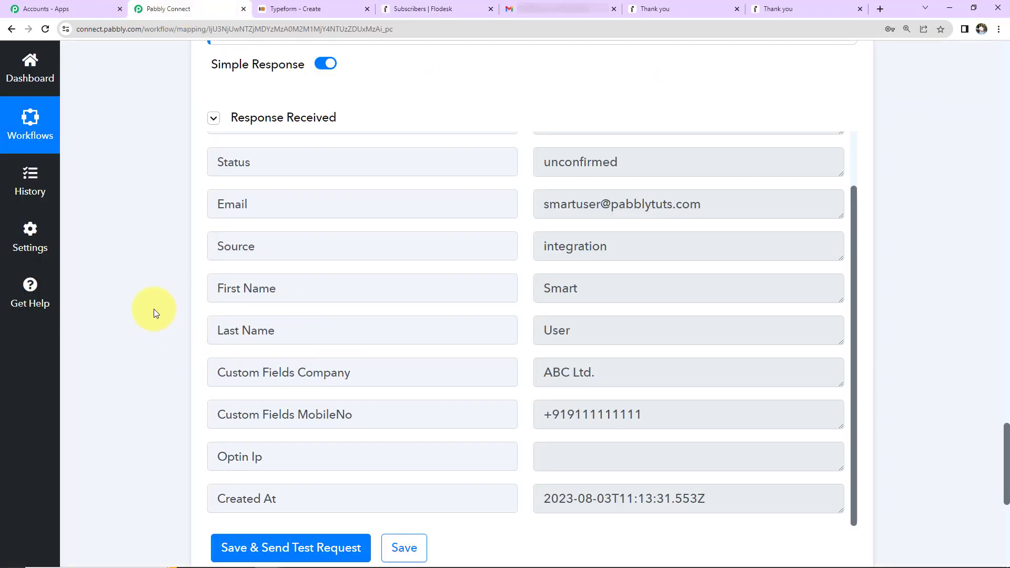
{"action": "scroll", "coordinate": [154, 310], "scroll_direction": "down", "scroll_amount": 7}
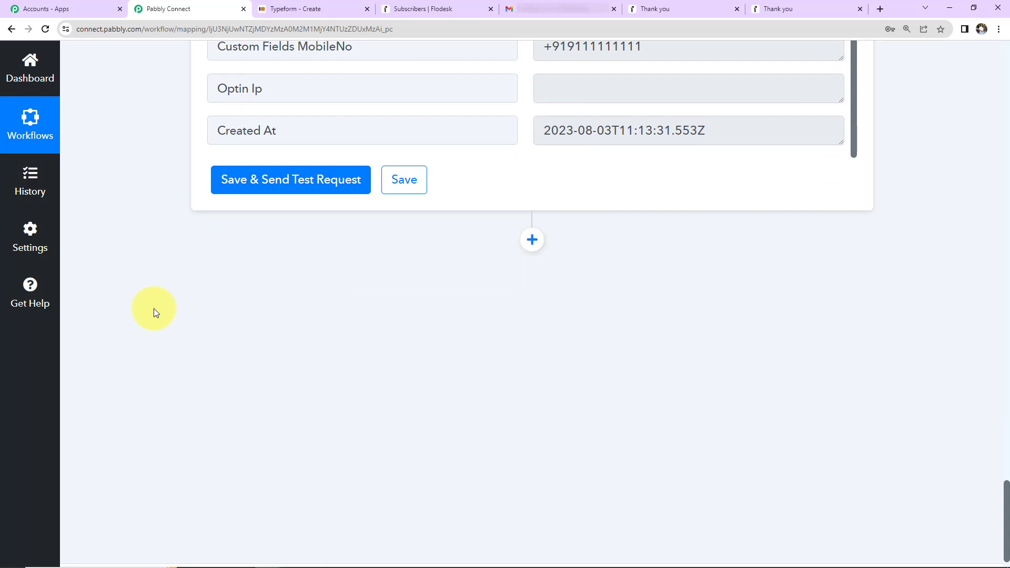
{"action": "left_click", "coordinate": [531, 240]}
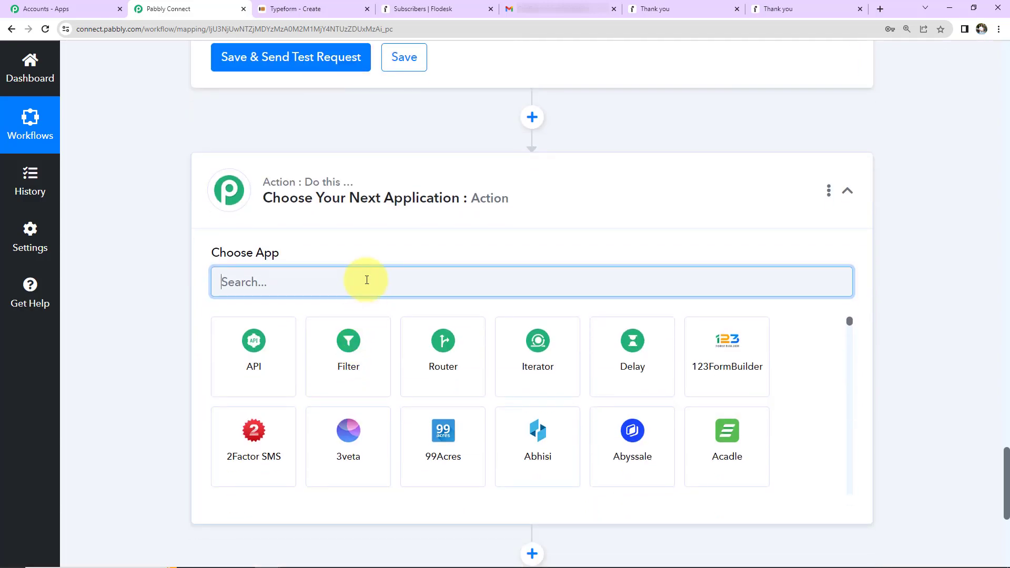
- Set the action to Flodesk 'Add Existing Subscriber to Segment' using the Flodesk #14 connection
{"action": "type", "text": "flodes"}
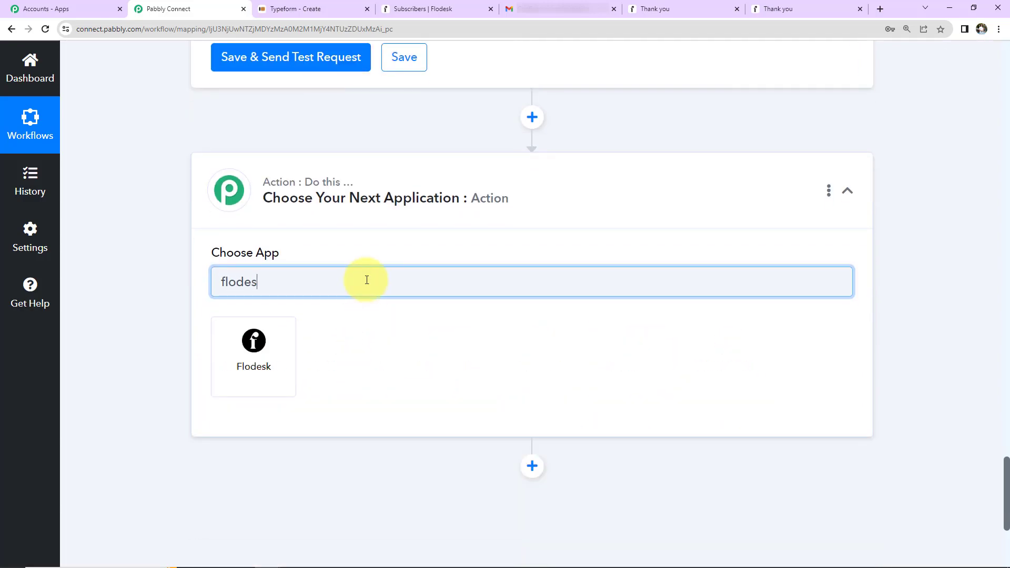
{"action": "left_click", "coordinate": [264, 378]}
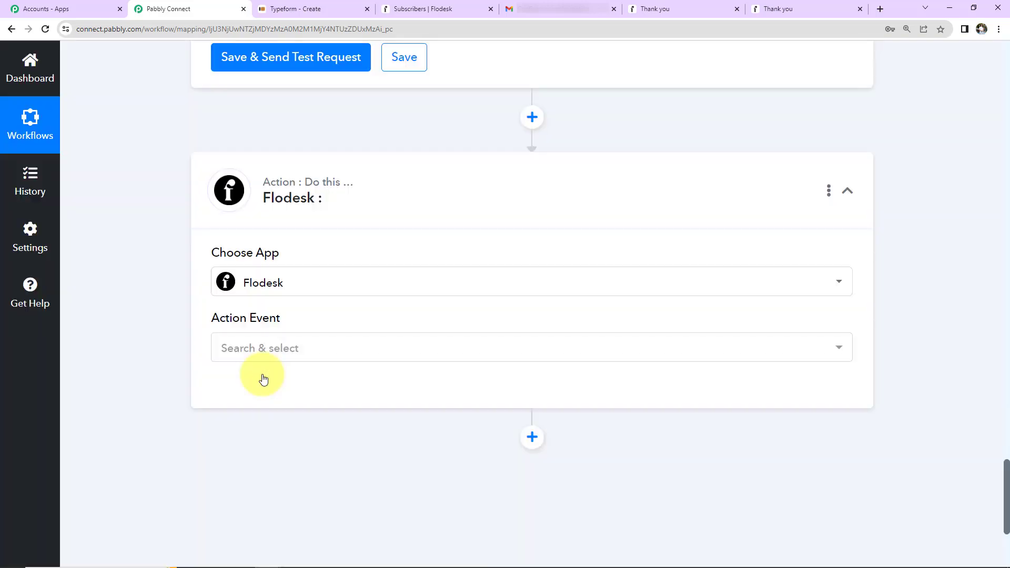
{"action": "left_click", "coordinate": [273, 351]}
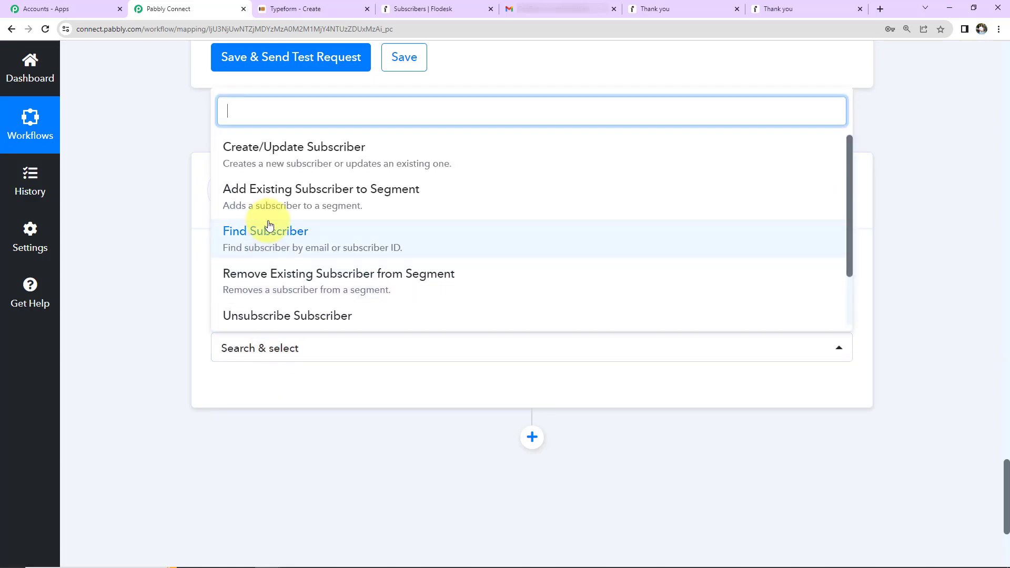
{"action": "left_click", "coordinate": [267, 203]}
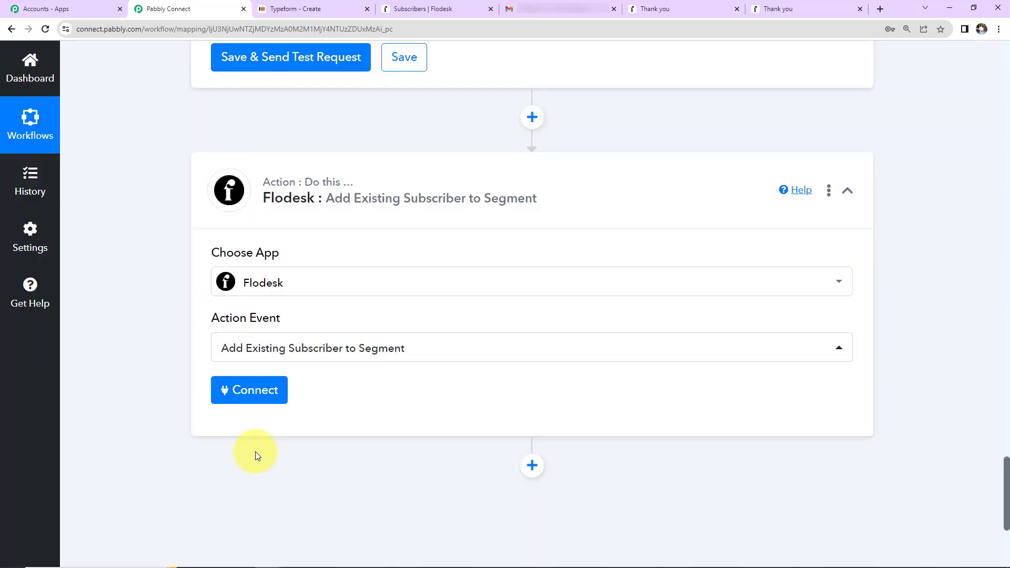
{"action": "left_click", "coordinate": [255, 389]}
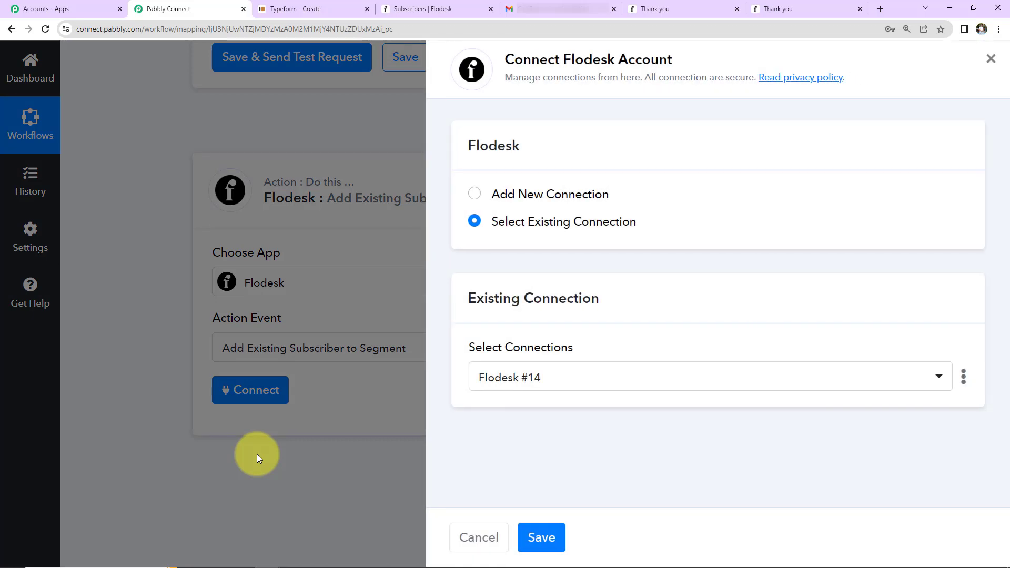
{"action": "left_click", "coordinate": [542, 537]}
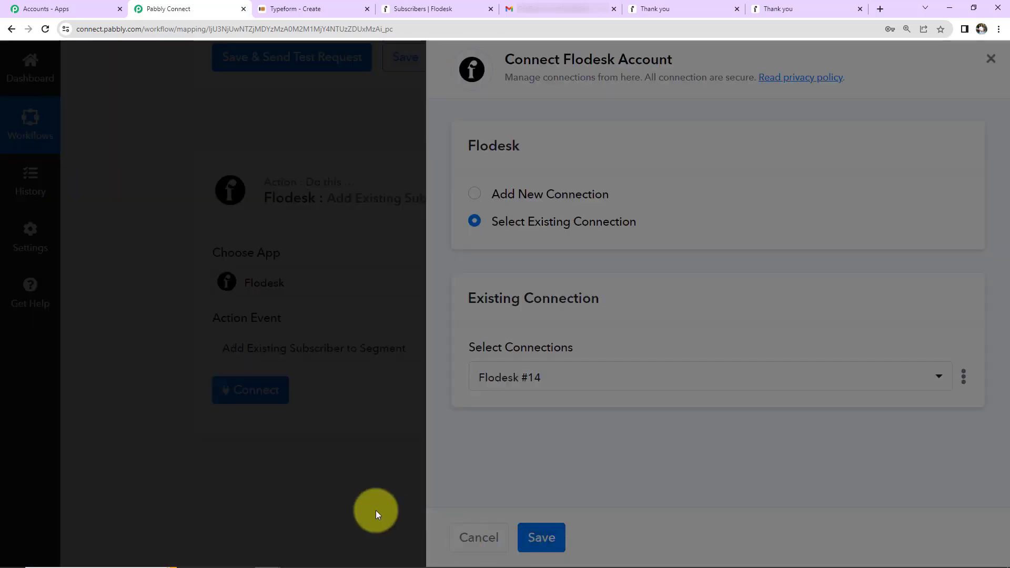
{"action": "scroll", "coordinate": [514, 365], "scroll_direction": "down", "scroll_amount": 5}
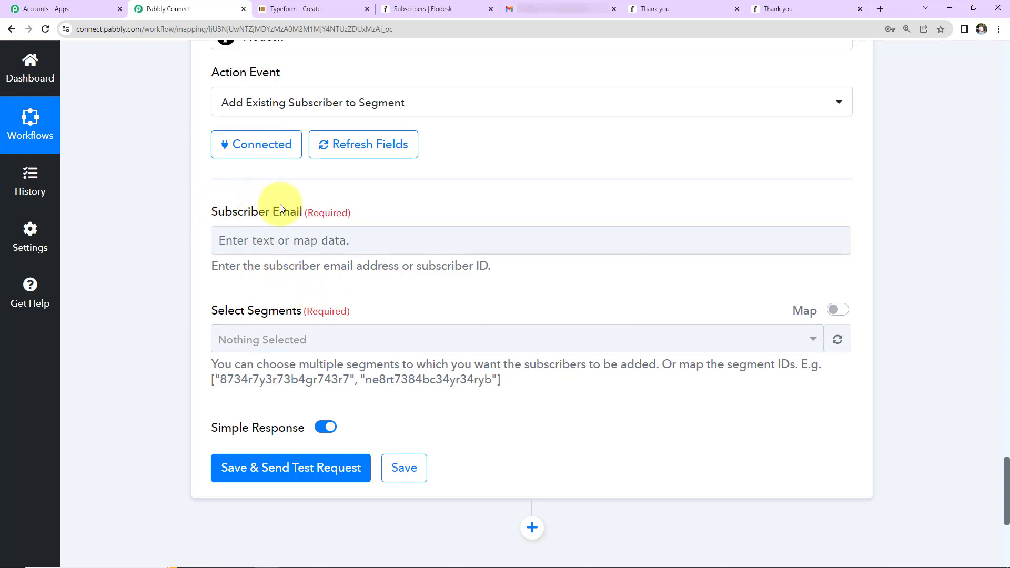
- Map Subscriber Email to Typeform New Entry's Form Response Answers 2 Email, then view Flodesk's subscribers
{"action": "left_click", "coordinate": [267, 240]}
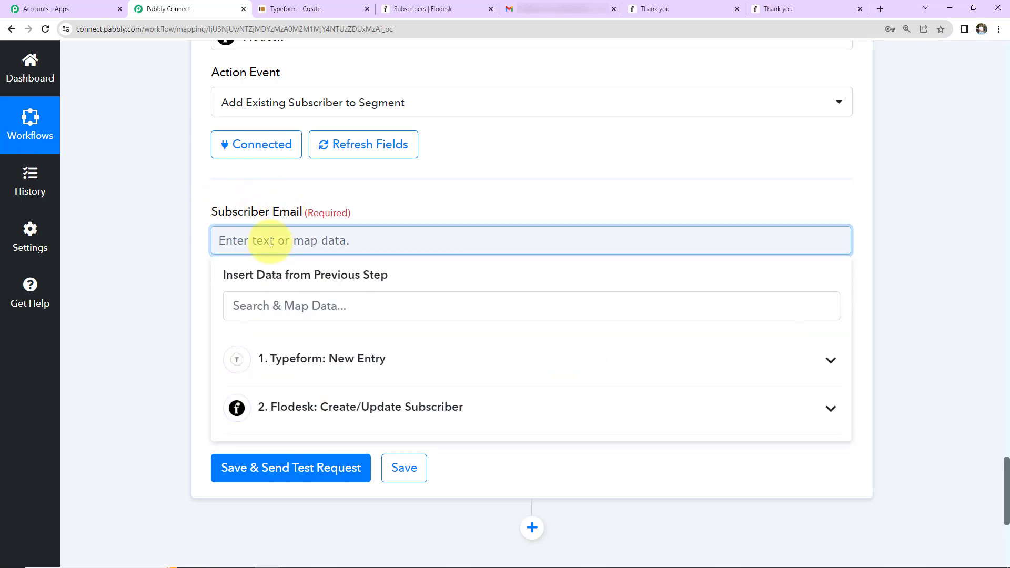
{"action": "left_click", "coordinate": [362, 360]}
{"action": "left_click", "coordinate": [308, 306]}
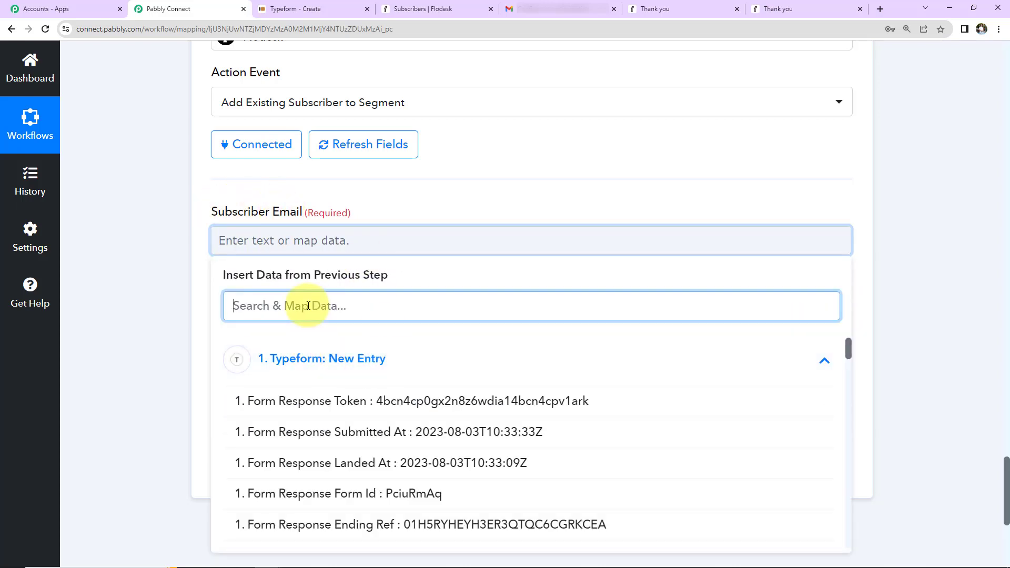
{"action": "type", "text": "@"}
{"action": "left_click", "coordinate": [338, 402]}
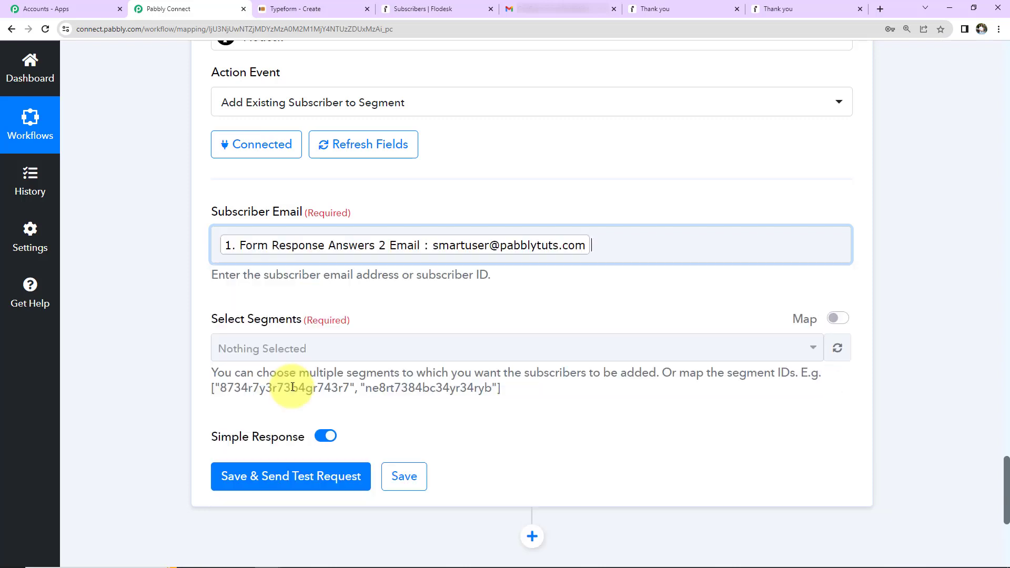
{"action": "left_click", "coordinate": [190, 308]}
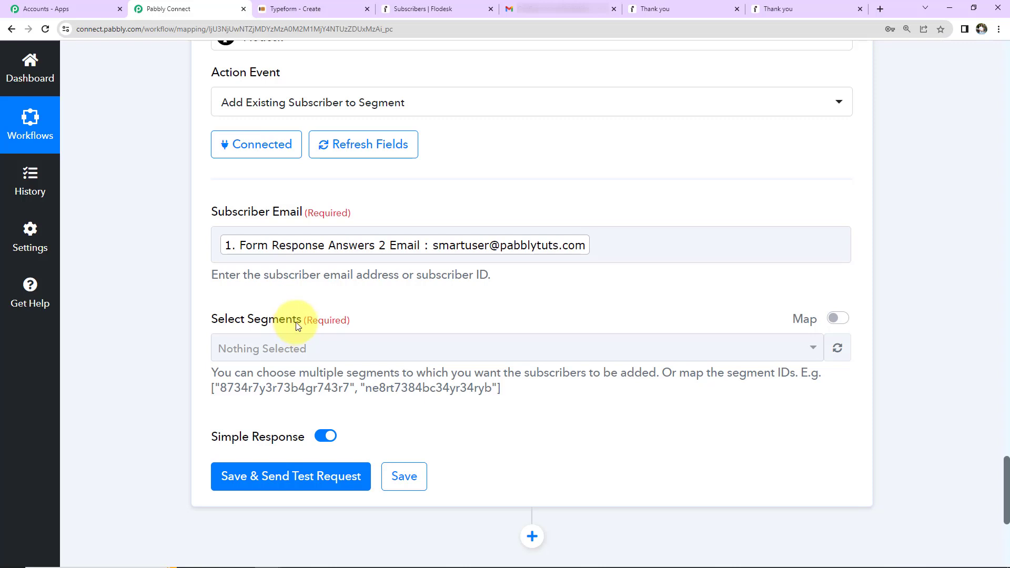
{"action": "left_click", "coordinate": [453, 9]}
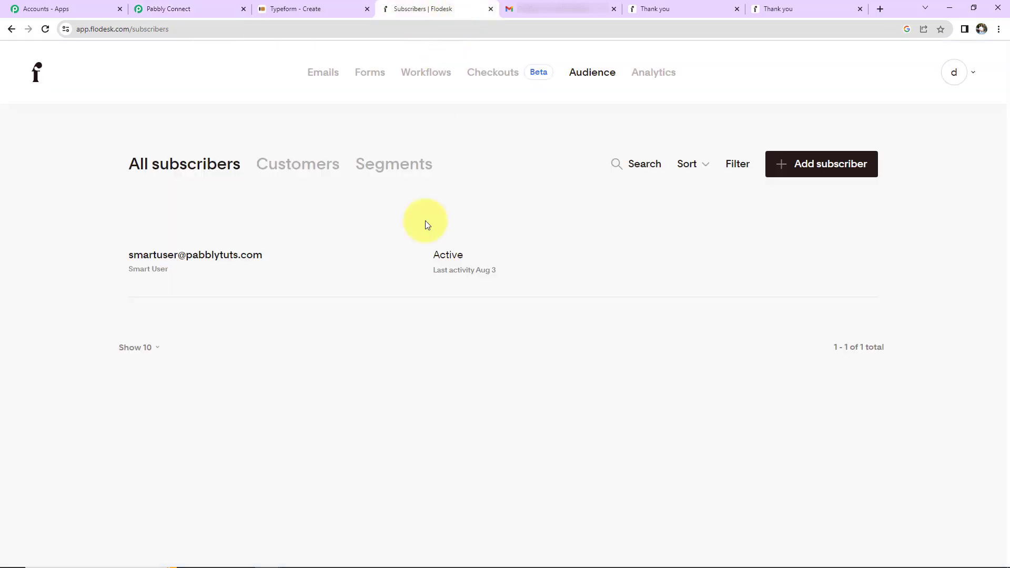
- View Flodesk's Segments page, showing Typeform Leads with 0 subscribers, then return to Pabbly Connect
{"action": "left_click", "coordinate": [399, 169]}
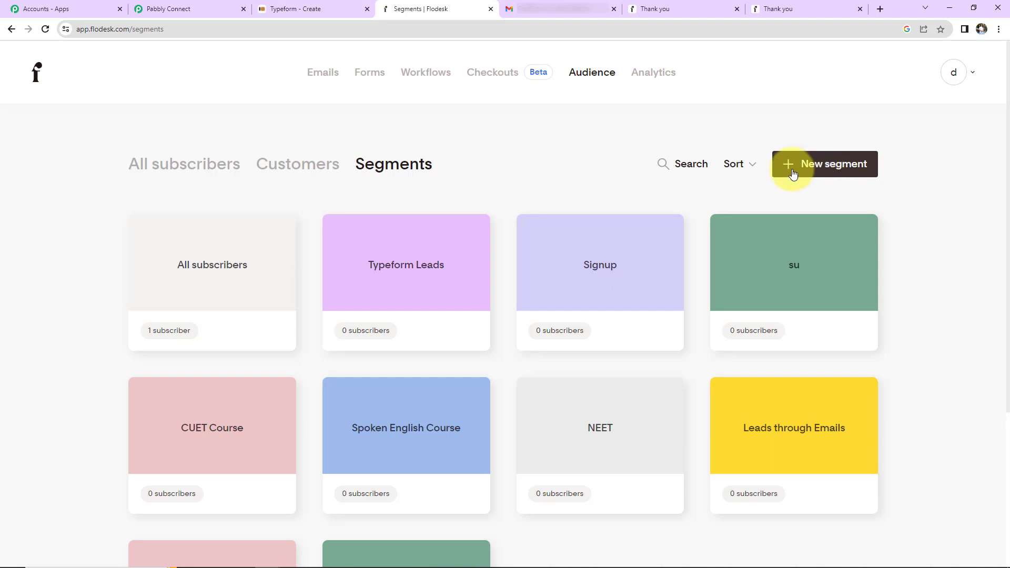
{"action": "left_click", "coordinate": [235, 18]}
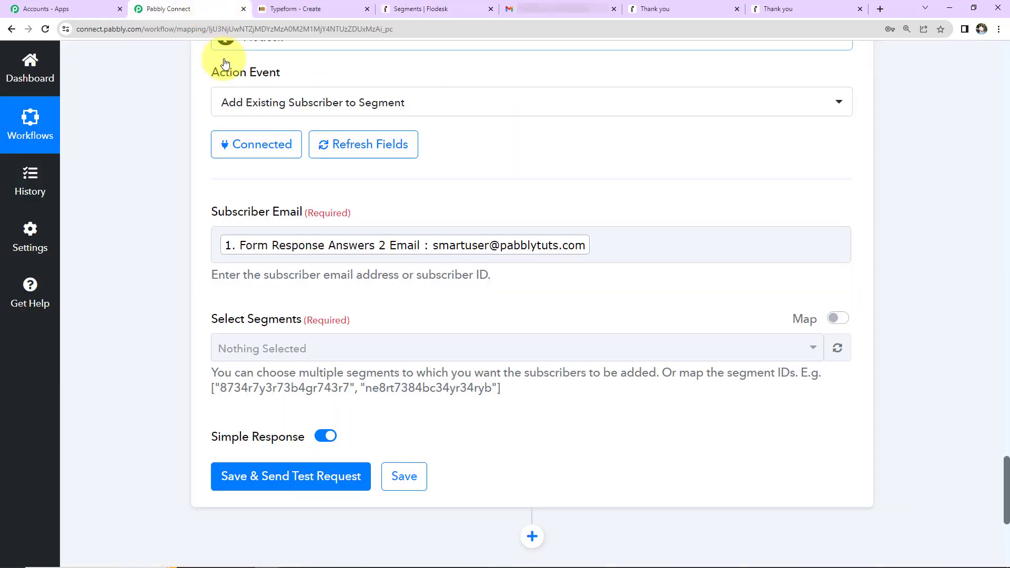
- Select the Typeform Leads segment, save and send a test request, then view Flodesk's segments
{"action": "left_click", "coordinate": [310, 348]}
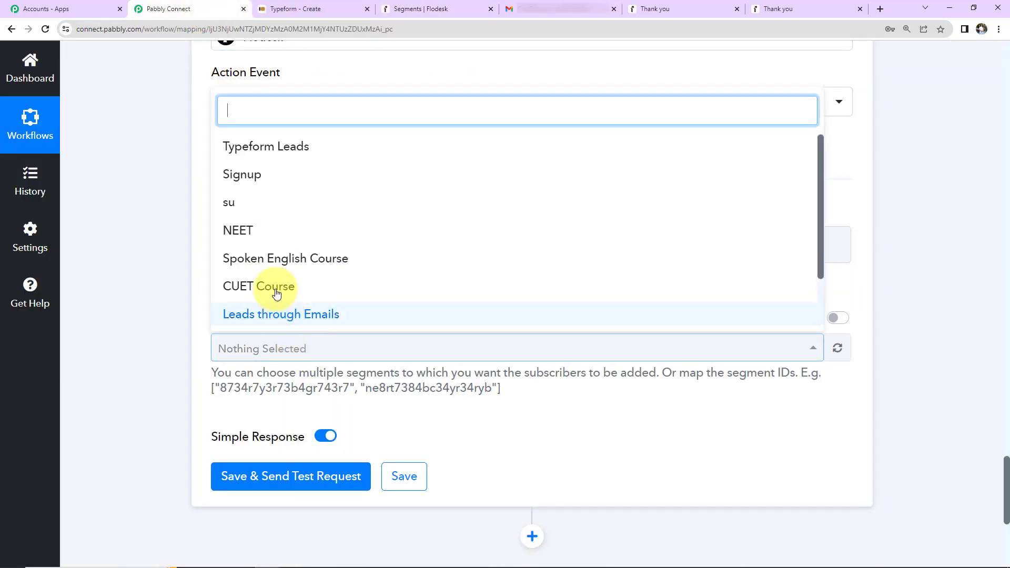
{"action": "left_click", "coordinate": [274, 148]}
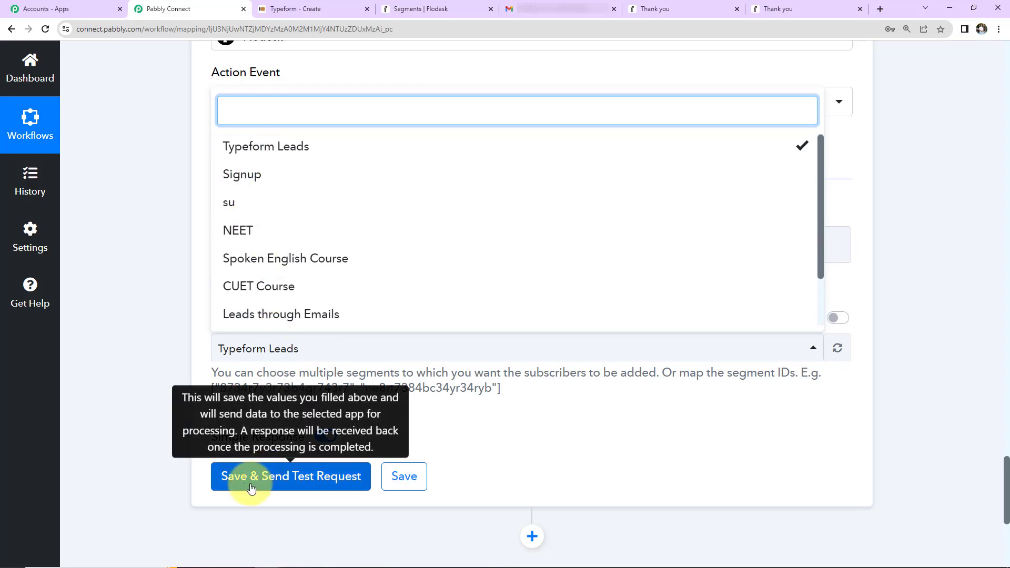
{"action": "left_click", "coordinate": [266, 476]}
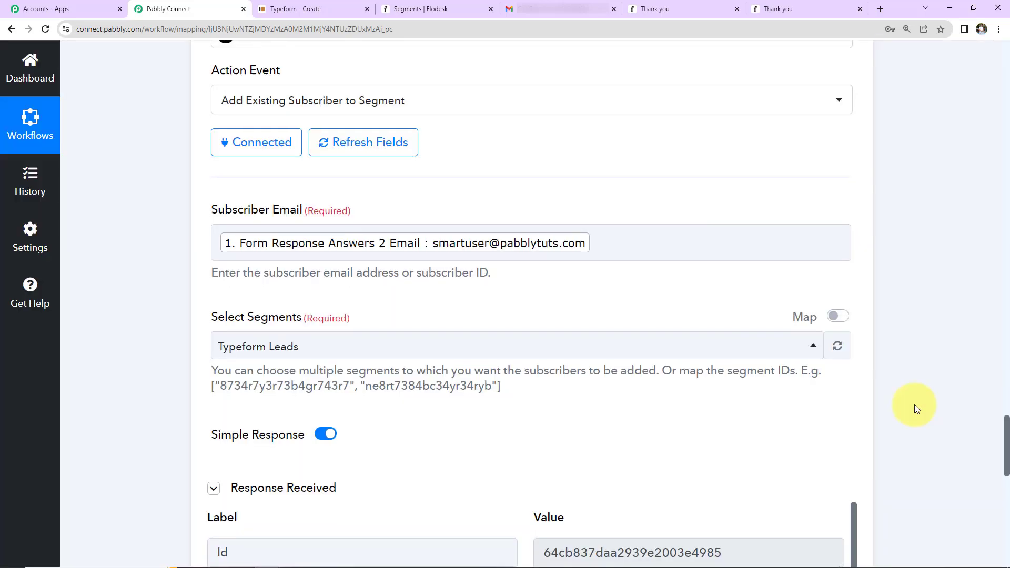
{"action": "scroll", "coordinate": [914, 405], "scroll_direction": "down", "scroll_amount": 7}
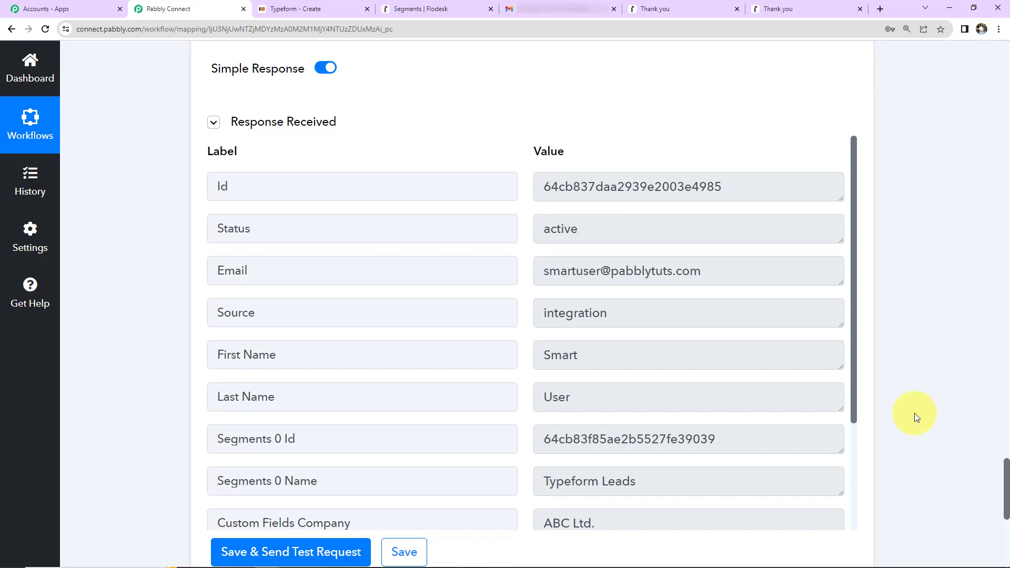
{"action": "left_click", "coordinate": [421, 9]}
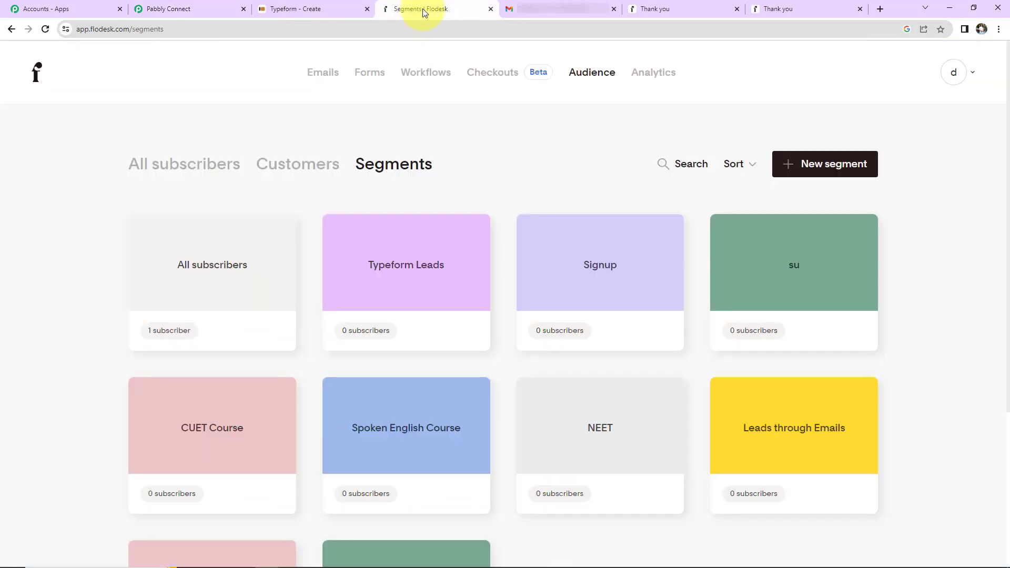
- Open the Typeform Leads segment to see the Active test subscriber, then return to the Typeform editor
{"action": "left_click", "coordinate": [410, 269]}
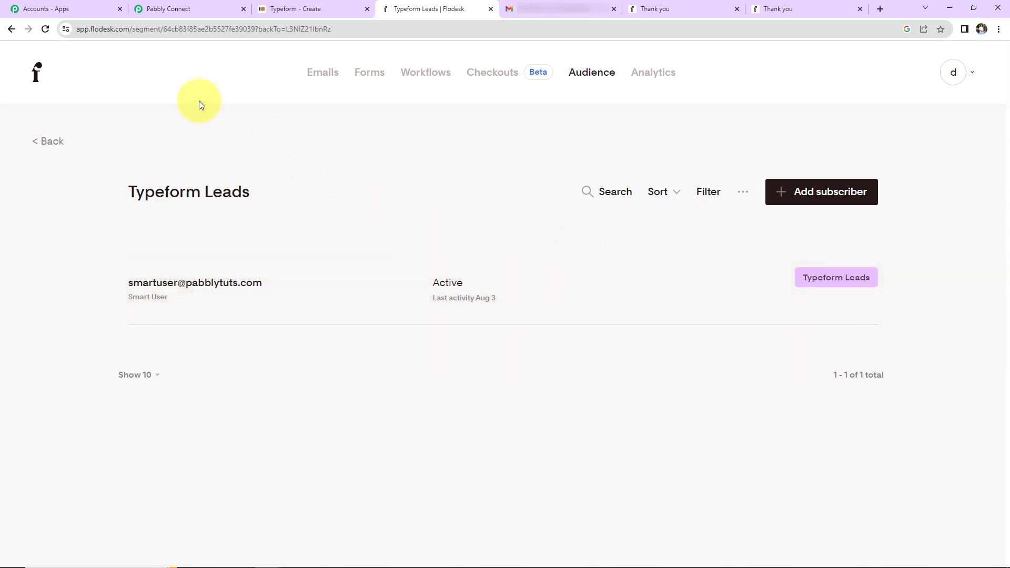
{"action": "left_click", "coordinate": [303, 15]}
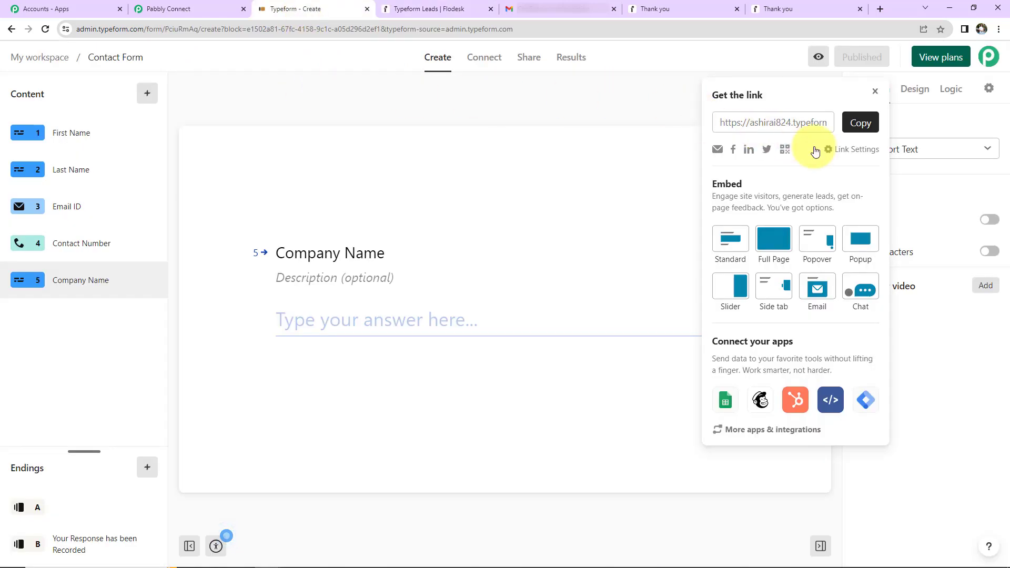
- Copy the Contact Form's public link and load it in a new Incognito window
{"action": "left_click", "coordinate": [854, 125]}
{"action": "left_click", "coordinate": [999, 29]}
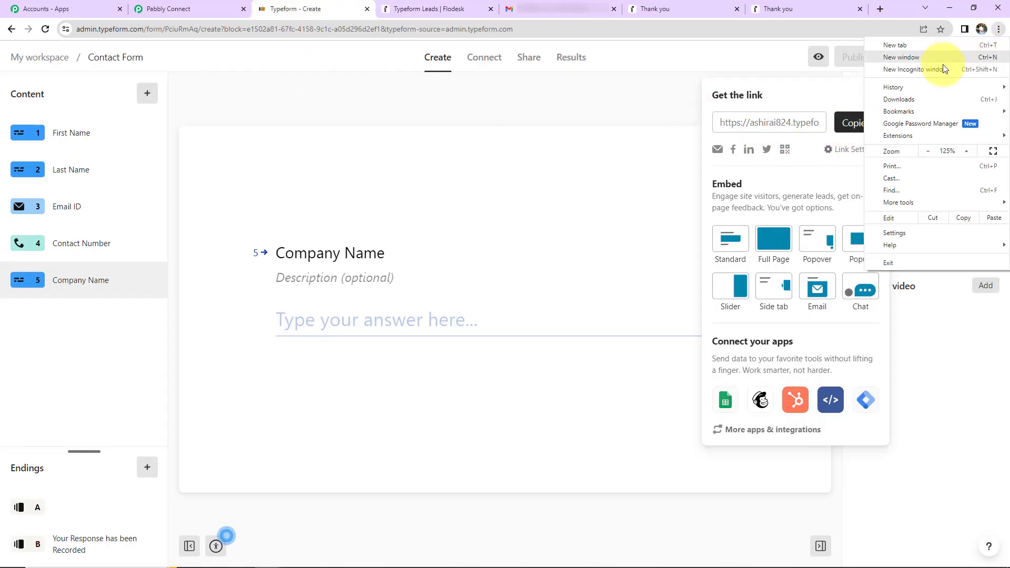
{"action": "left_click", "coordinate": [927, 69]}
{"action": "key", "text": "ctrl+v"}
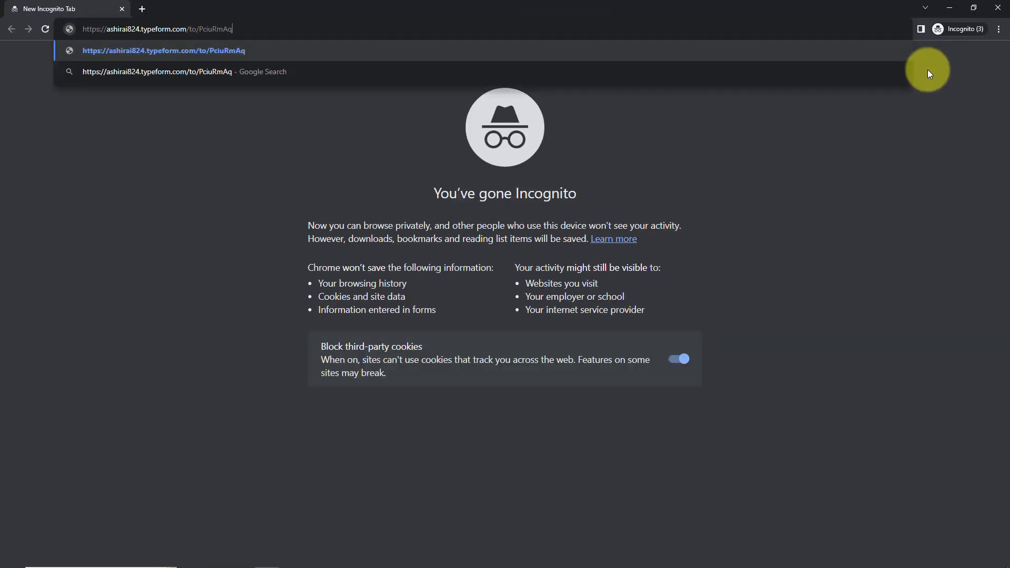
{"action": "key", "text": "Return"}
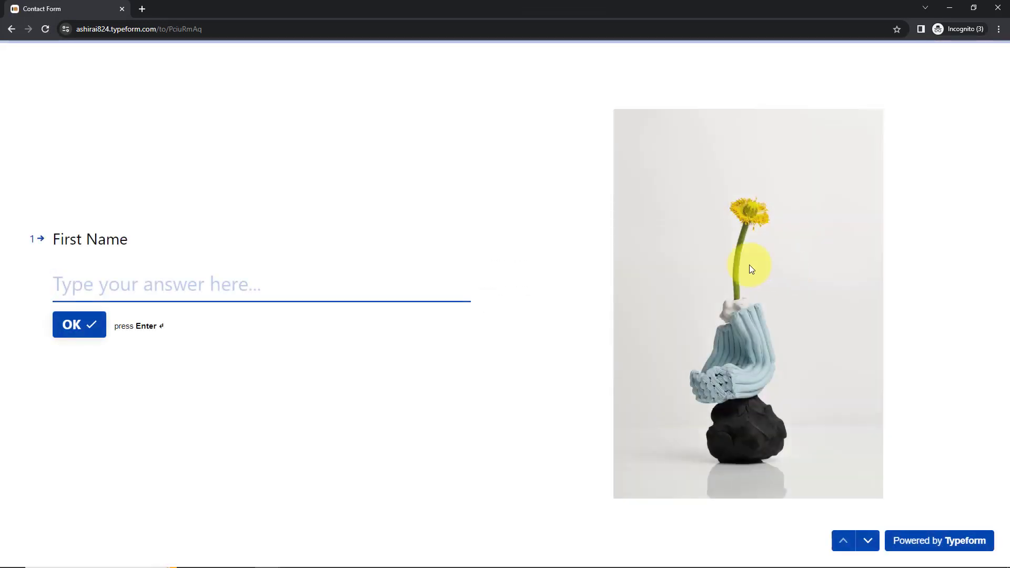
- Answer with a test first name, last name and email, skip Contact Number, company XYZ Ltd, and submit
{"action": "type", "text": "Demo"}
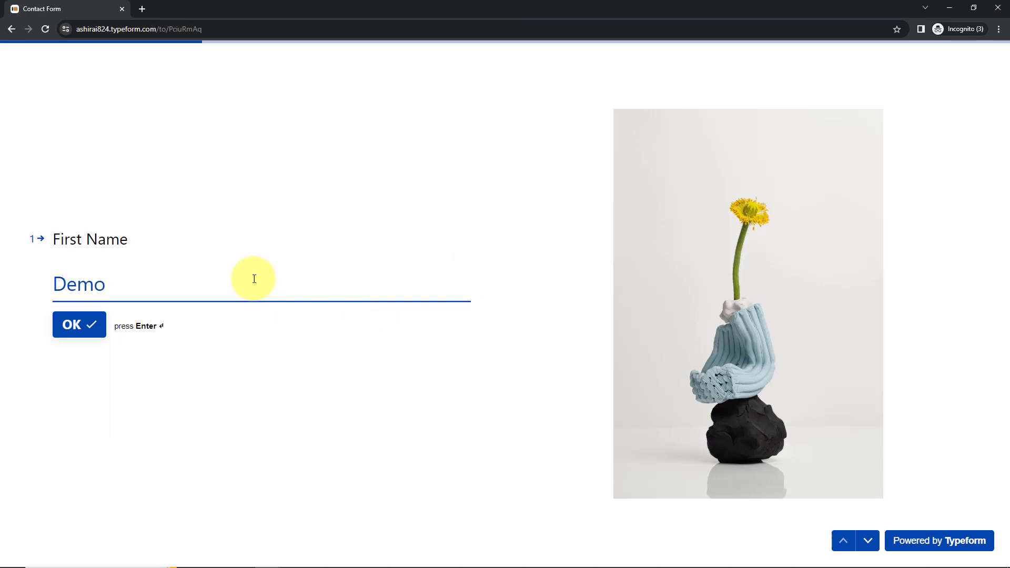
{"action": "key", "text": "Return"}
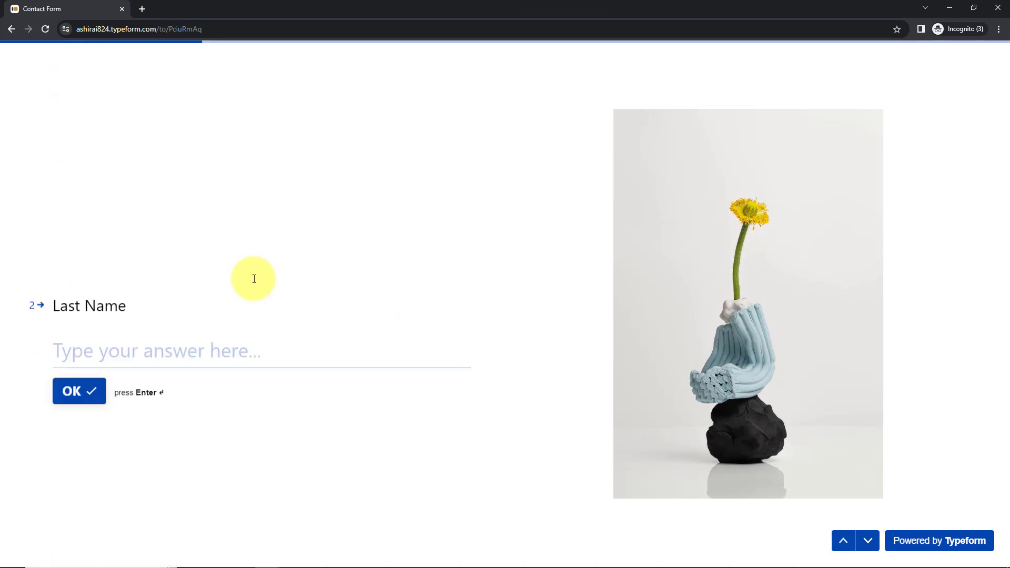
{"action": "type", "text": "New"}
{"action": "key", "text": "Return"}
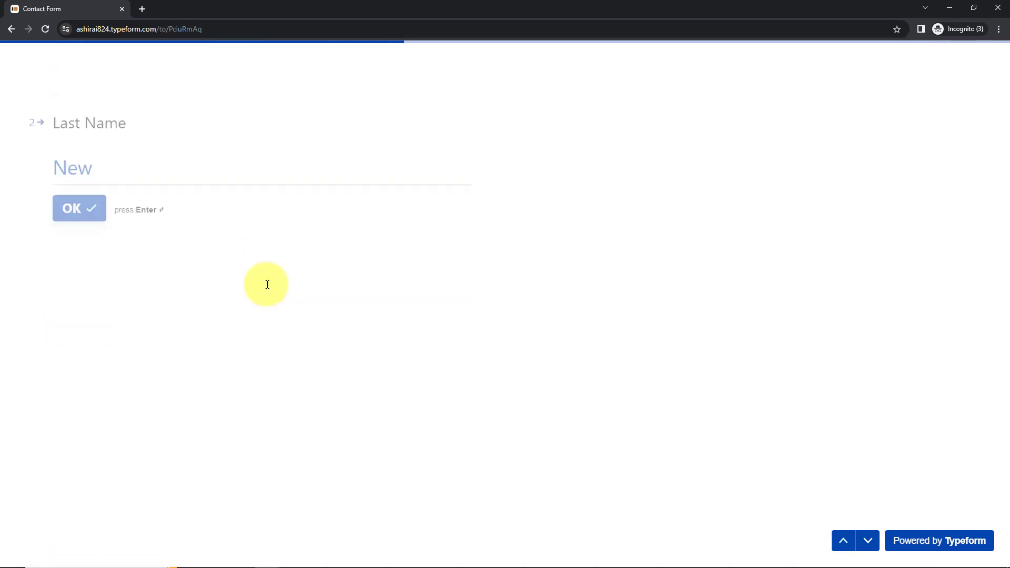
{"action": "left_click", "coordinate": [309, 285]}
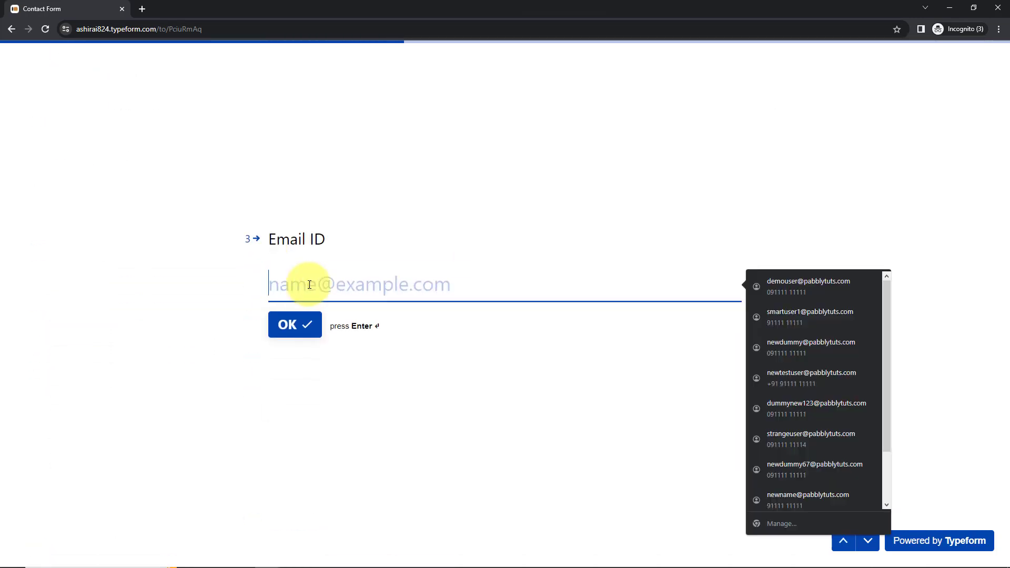
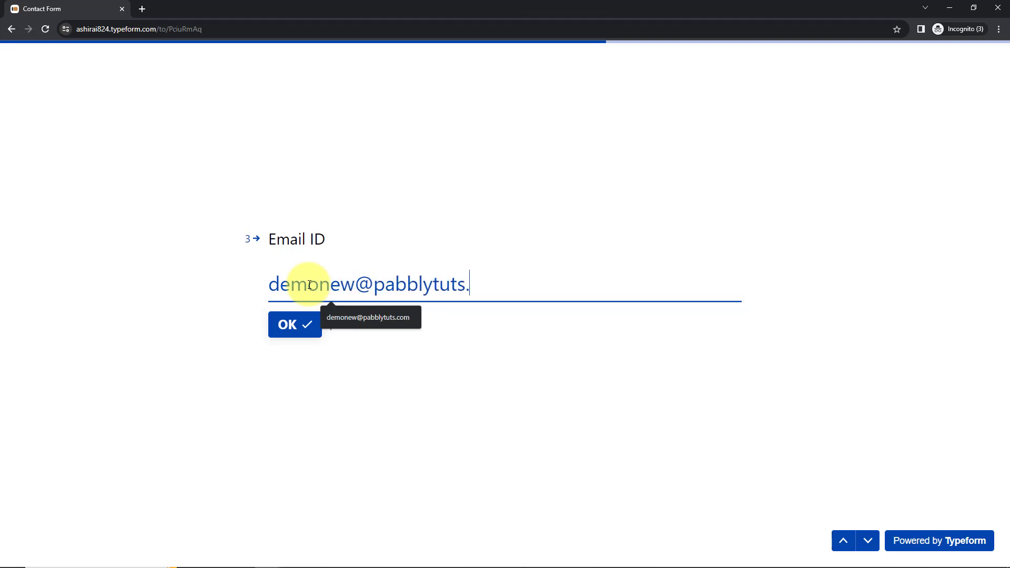
{"action": "key", "text": "Return"}
{"action": "left_click", "coordinate": [339, 284]}
{"action": "key", "text": "Return"}
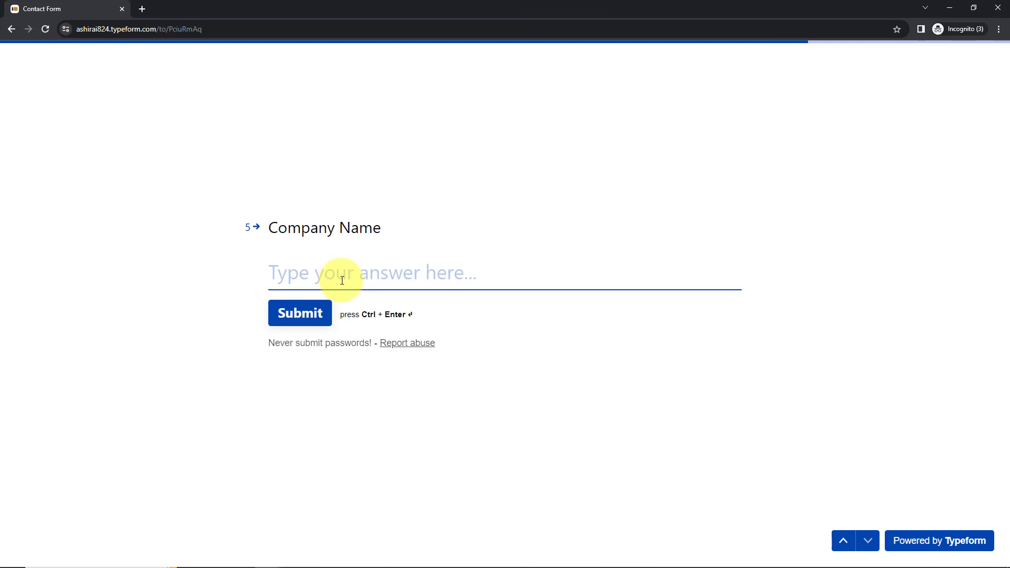
{"action": "type", "text": "XYZ Ltd."}
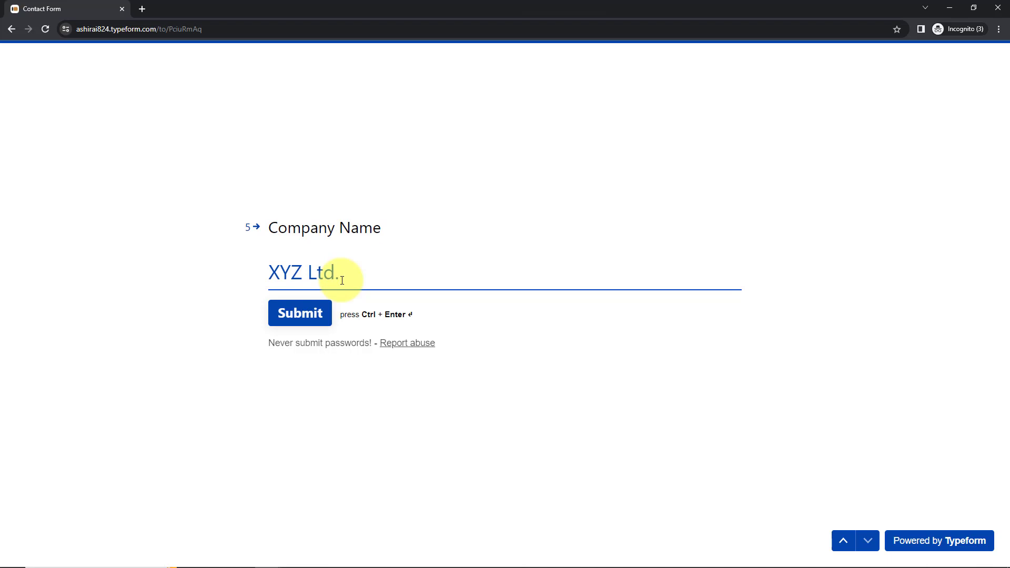
{"action": "left_click", "coordinate": [317, 314]}
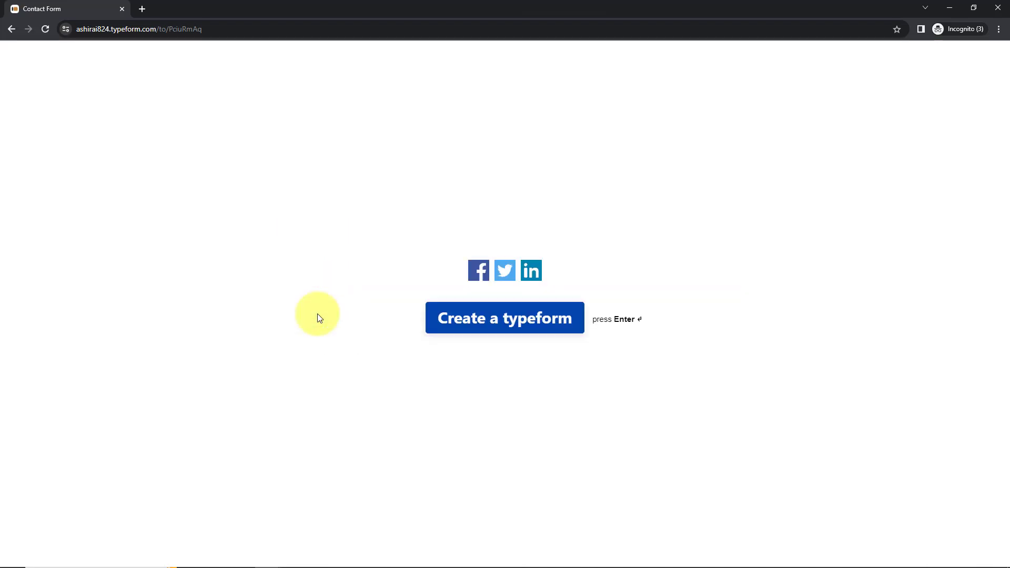
{"action": "left_click", "coordinate": [949, 8]}
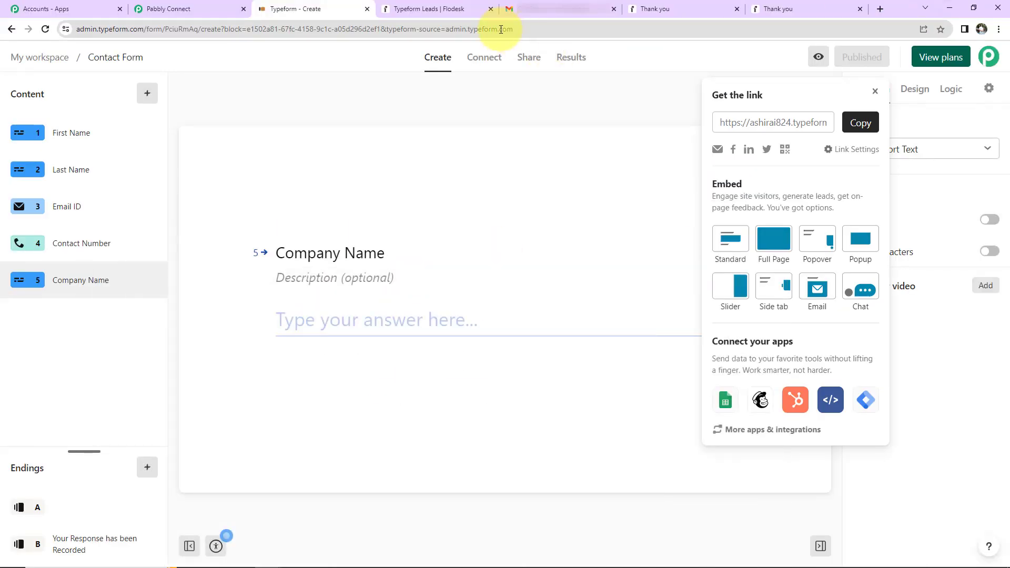
- Reload the Typeform Leads segment to see the new Unconfirmed subscriber, then go to Gmail
{"action": "left_click", "coordinate": [456, 11]}
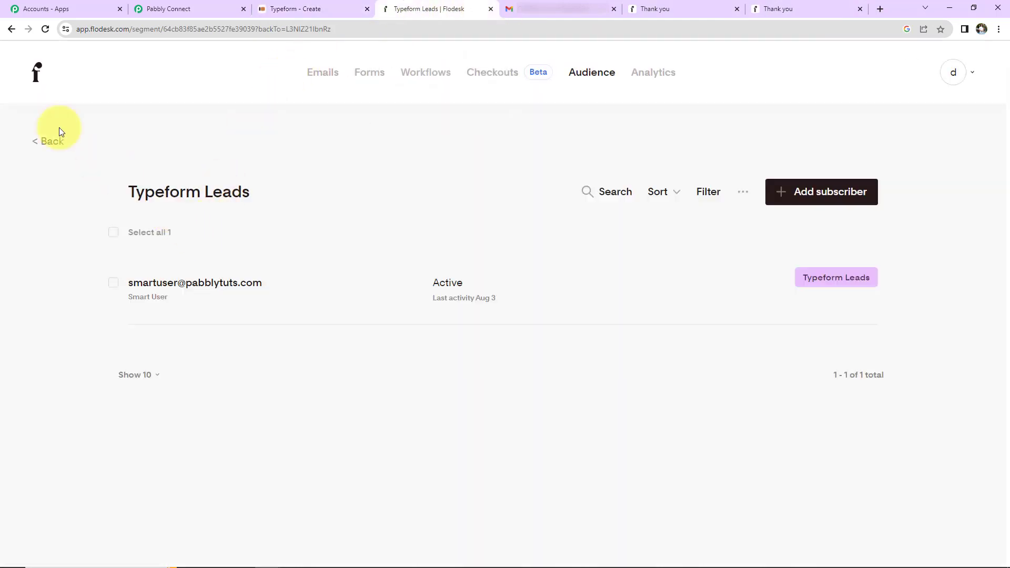
{"action": "left_click", "coordinate": [46, 28]}
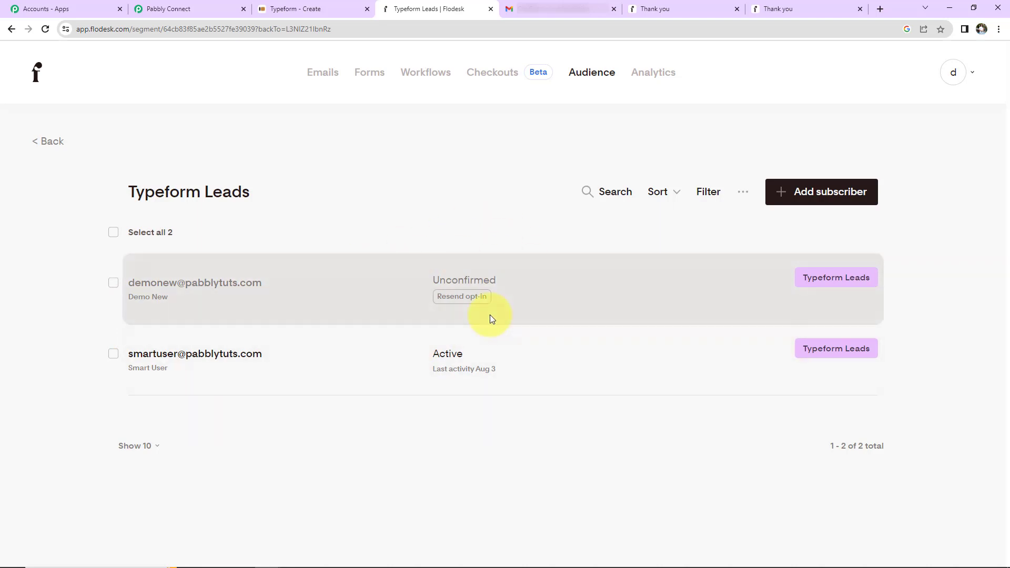
{"action": "left_click", "coordinate": [520, 9]}
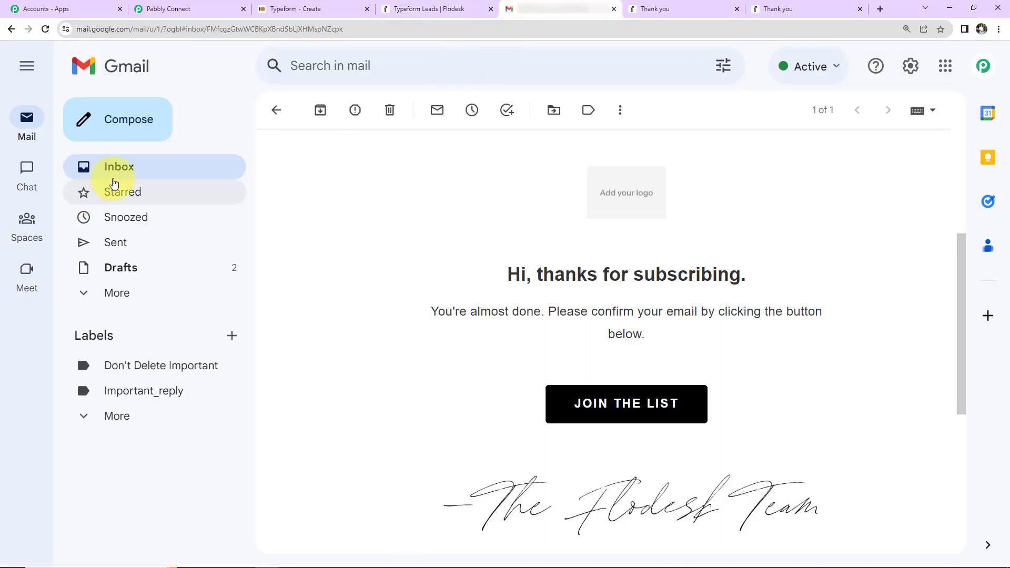
- Confirm the new subscription via JOIN THE LIST in the Flodesk email, then return to Flodesk
{"action": "left_click", "coordinate": [118, 170]}
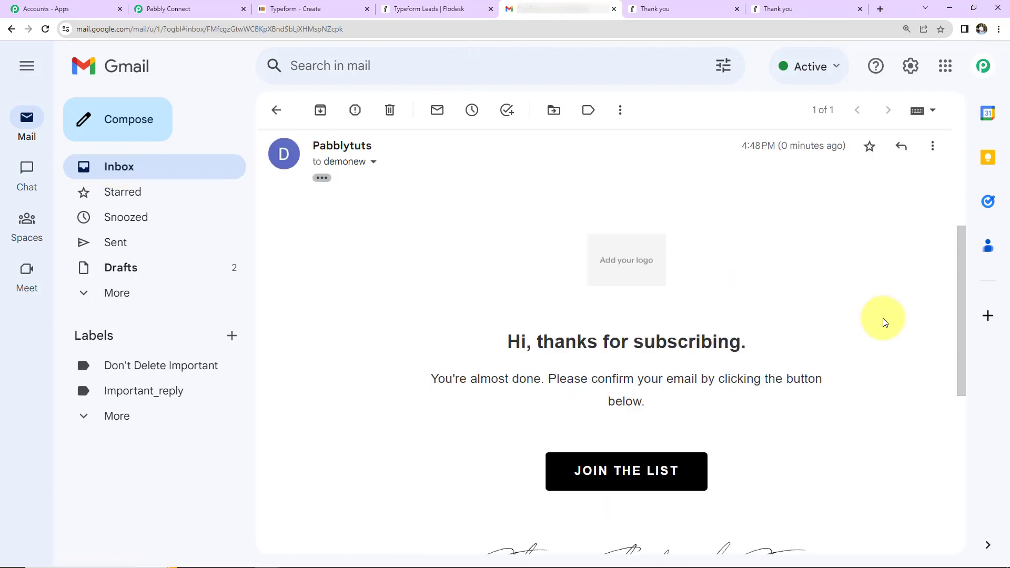
{"action": "left_click", "coordinate": [643, 471]}
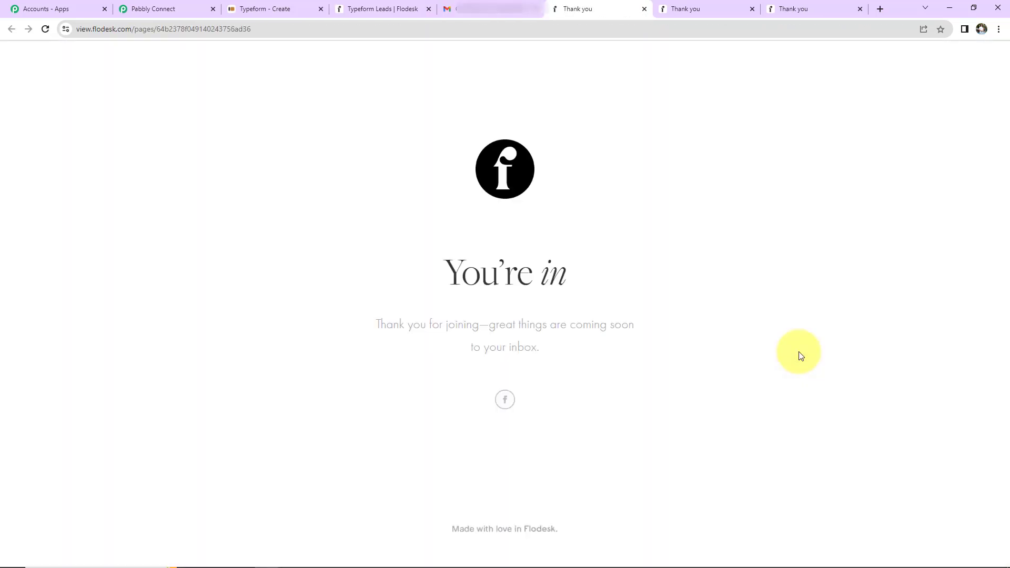
{"action": "left_click", "coordinate": [393, 11]}
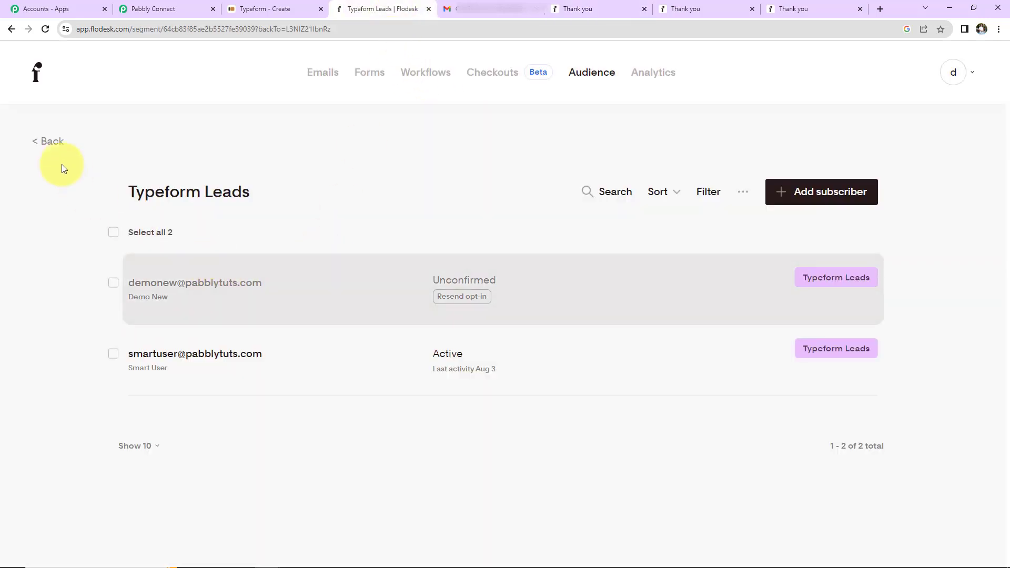
- Reload the Flodesk Typeform Leads segment to confirm both subscribers now show as Active
{"action": "left_click", "coordinate": [45, 29]}
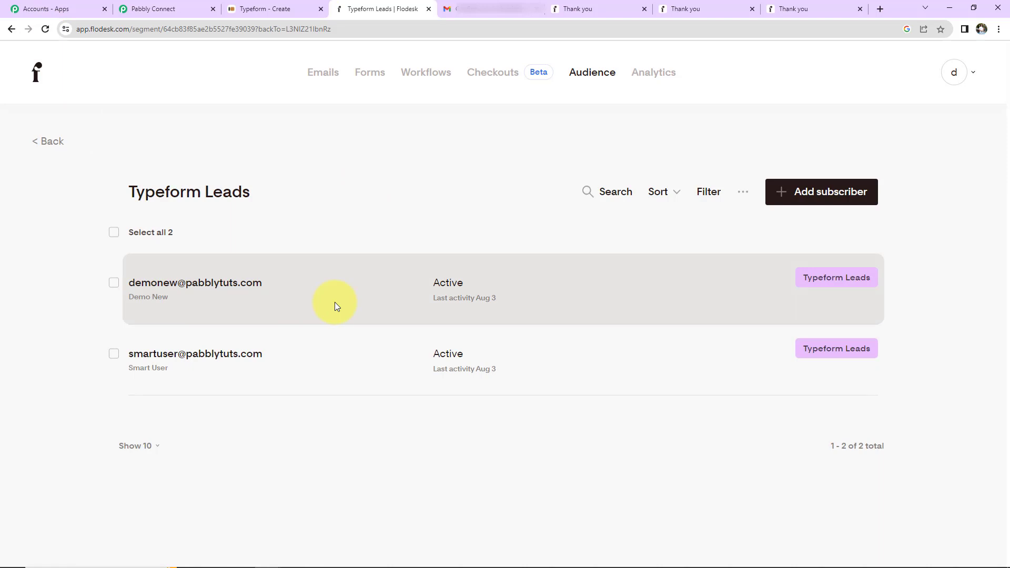
{"action": "left_click", "coordinate": [176, 8]}
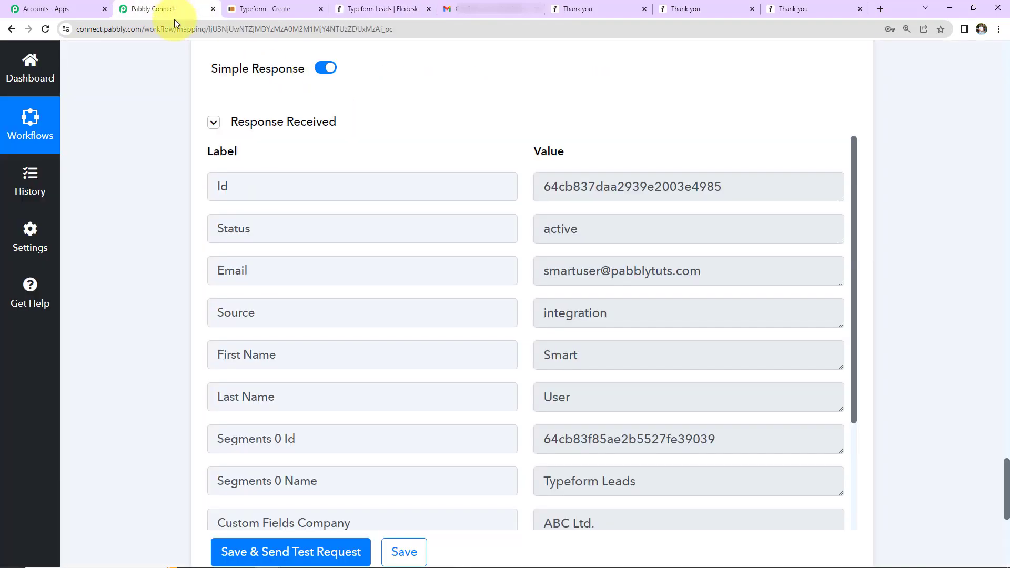
- Collapse the Typeform New Entry, Flodesk Create/Update Subscriber and Add to Segment steps
{"action": "scroll", "coordinate": [140, 362], "scroll_direction": "up", "scroll_amount": 20}
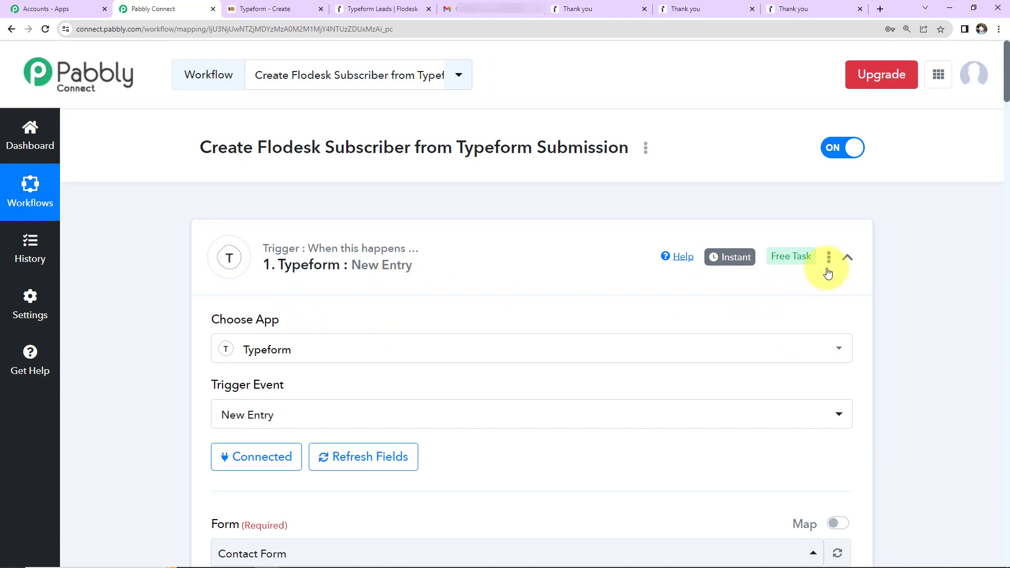
{"action": "left_click", "coordinate": [848, 257]}
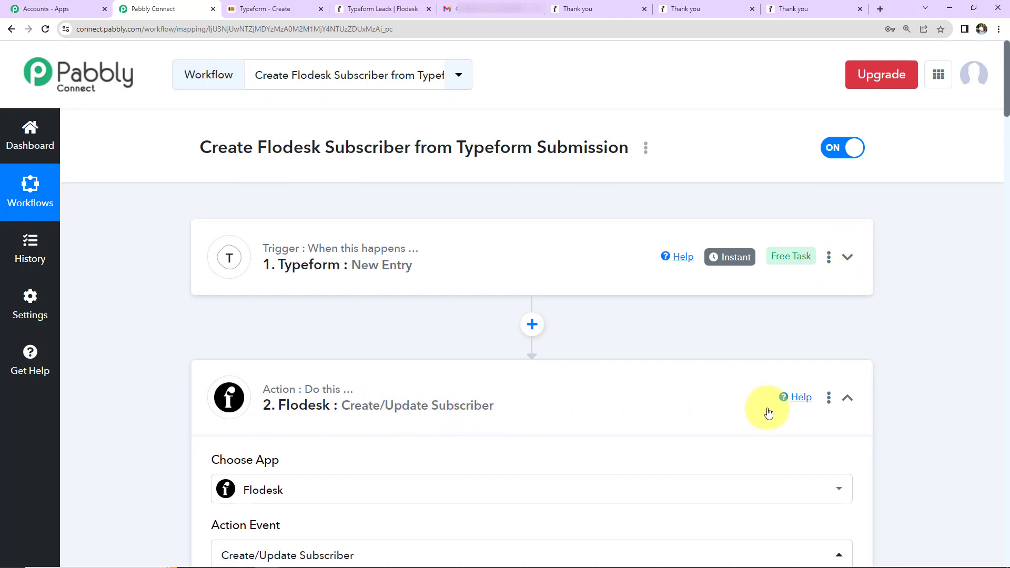
{"action": "left_click", "coordinate": [847, 408]}
{"action": "scroll", "coordinate": [895, 374], "scroll_direction": "down", "scroll_amount": 5}
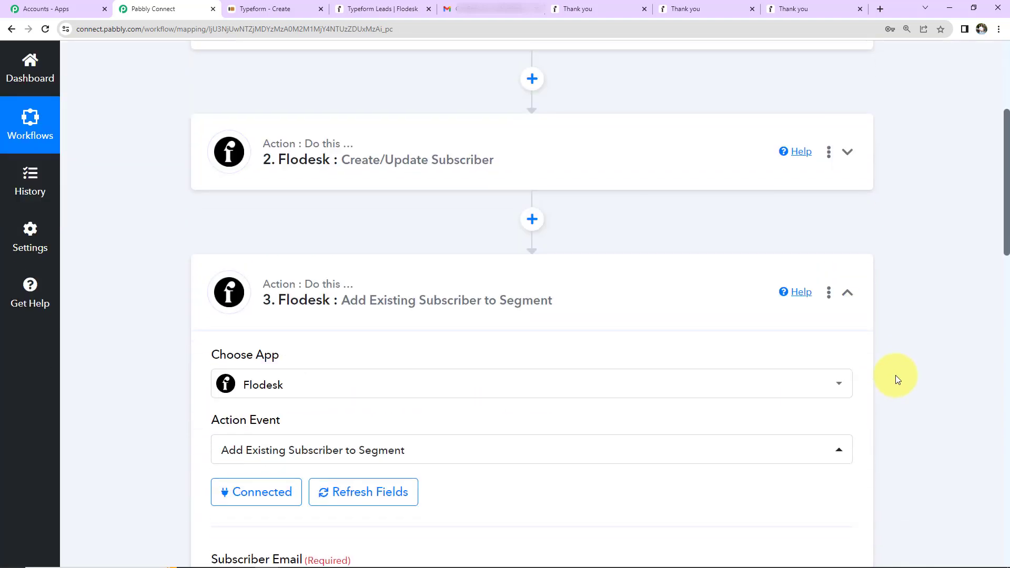
{"action": "left_click", "coordinate": [847, 292]}
{"action": "scroll", "coordinate": [869, 418], "scroll_direction": "up", "scroll_amount": 5}
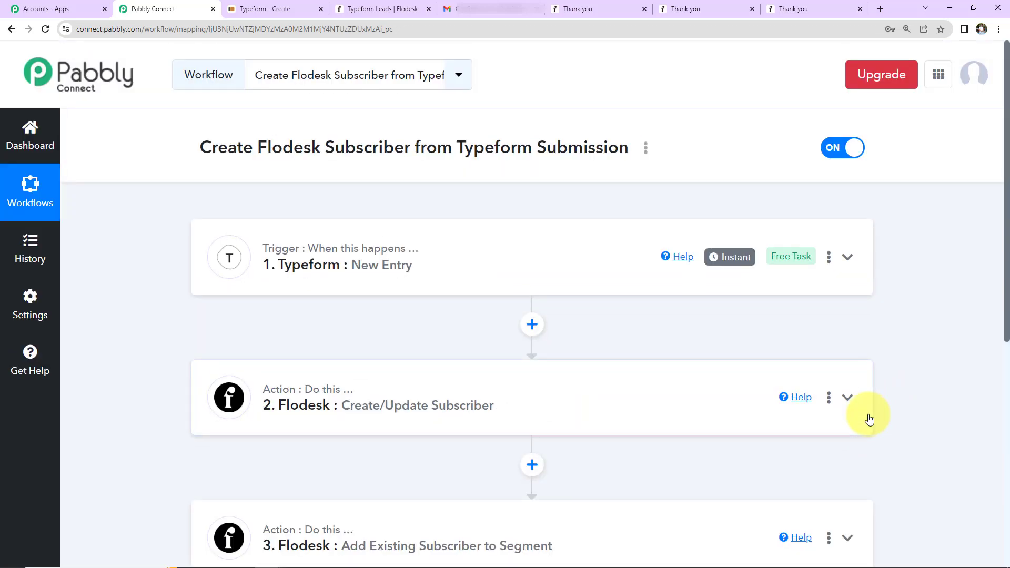